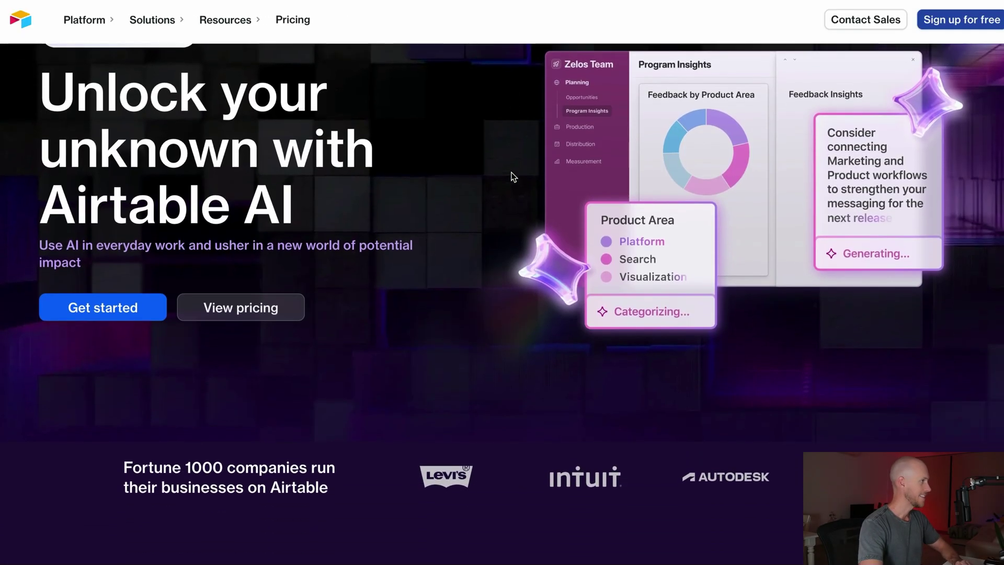
Read down the Airtable AI overview and expand the 'What LLM models can I choose from?' FAQ.
scroll(512, 177, "down", 15)
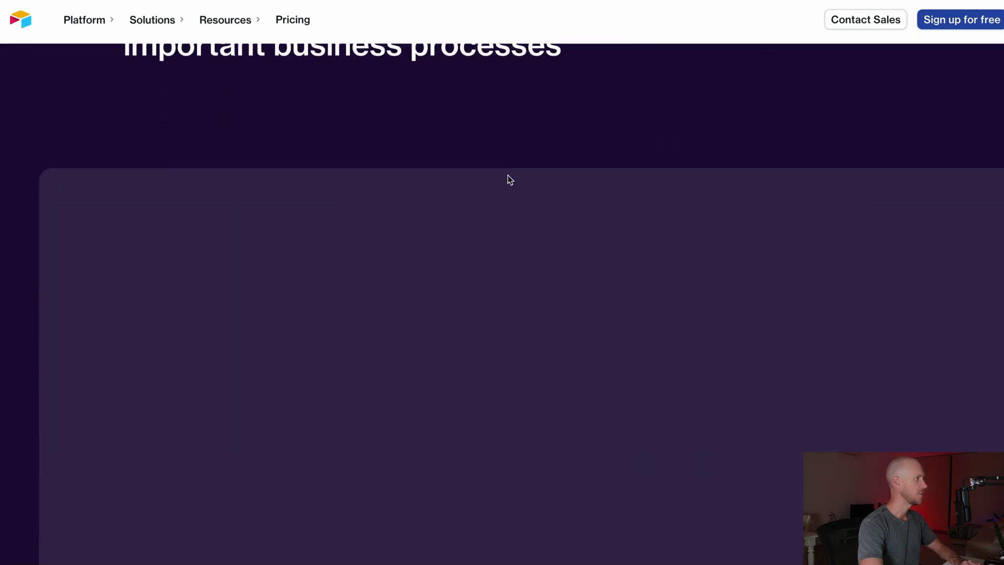
scroll(510, 180, "down", 1)
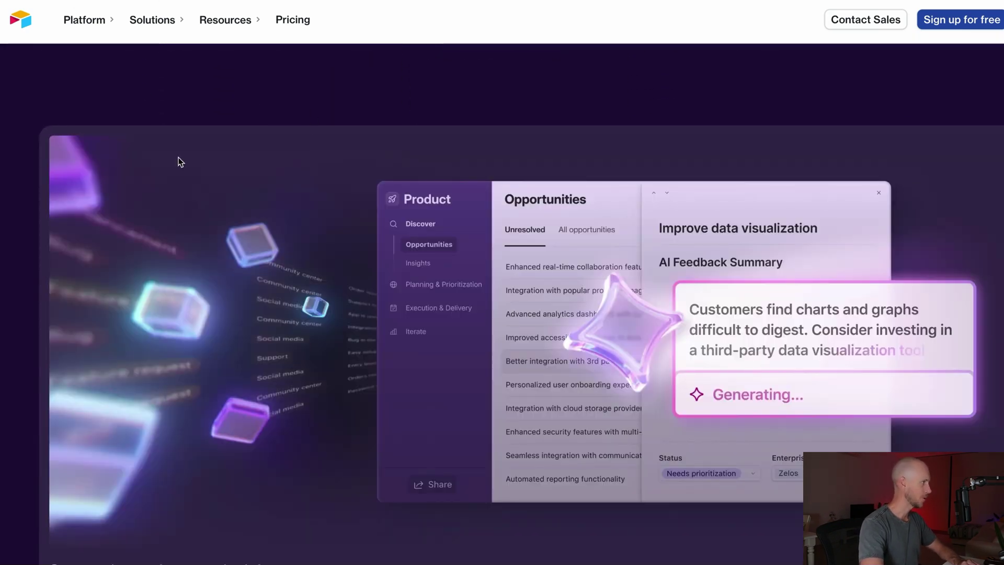
scroll(218, 178, "down", 10)
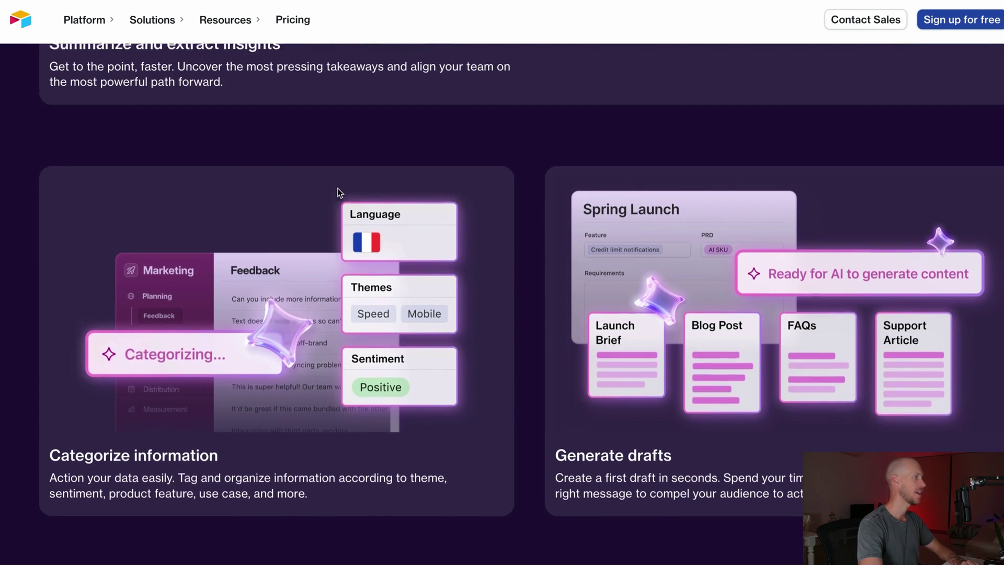
scroll(366, 204, "down", 10)
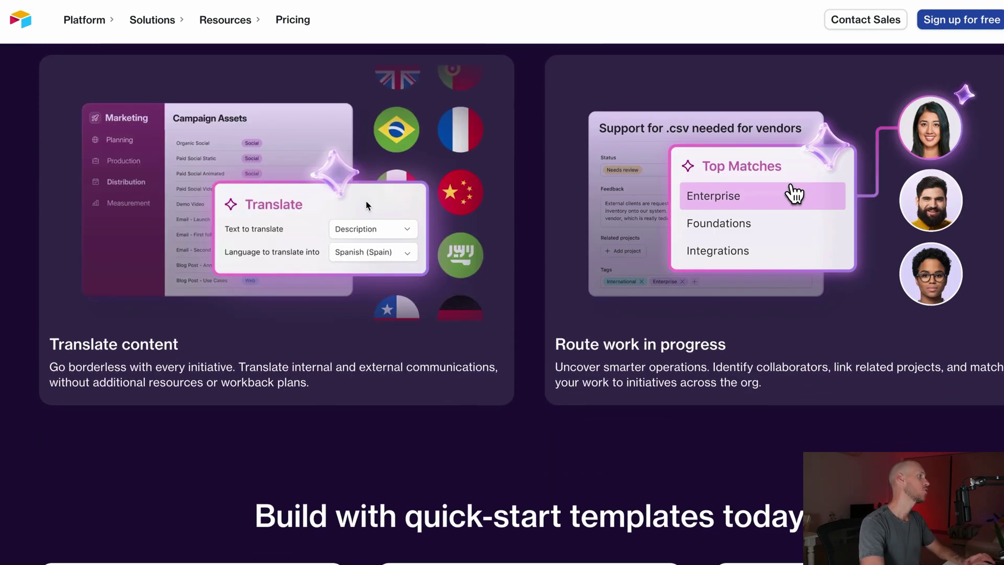
scroll(610, 373, "down", 2)
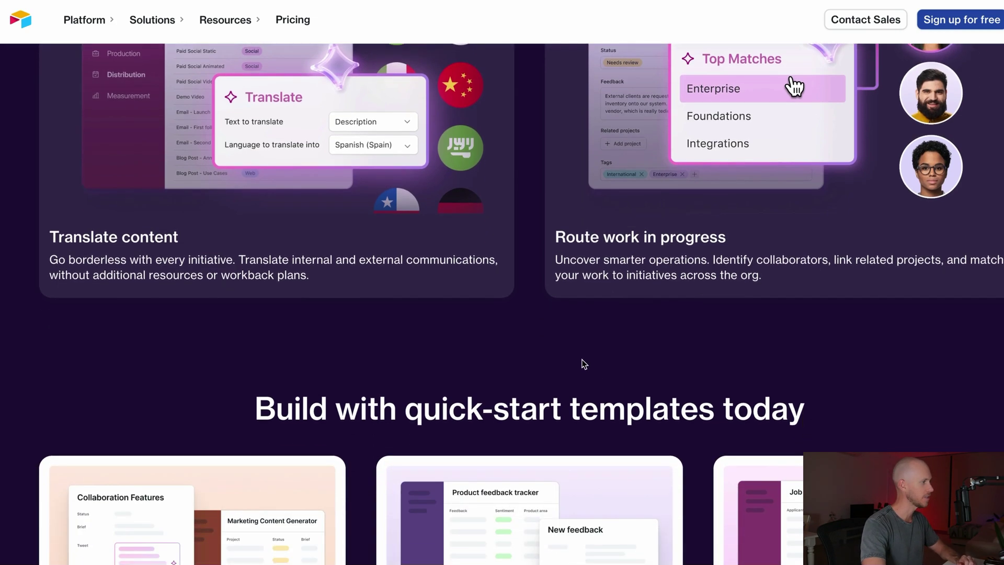
scroll(584, 365, "down", 5)
scroll(511, 246, "down", 5)
scroll(547, 259, "down", 13)
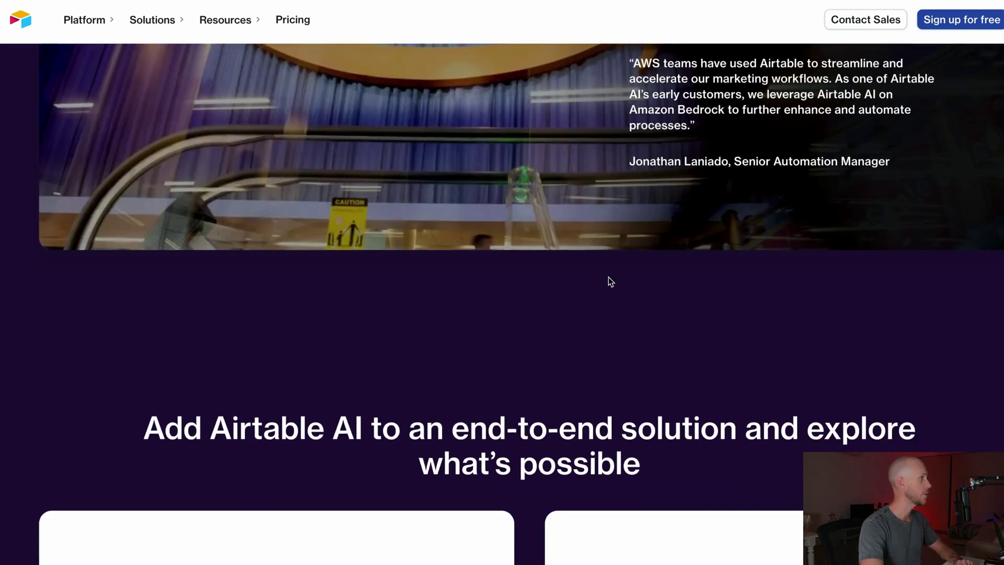
scroll(608, 277, "down", 17)
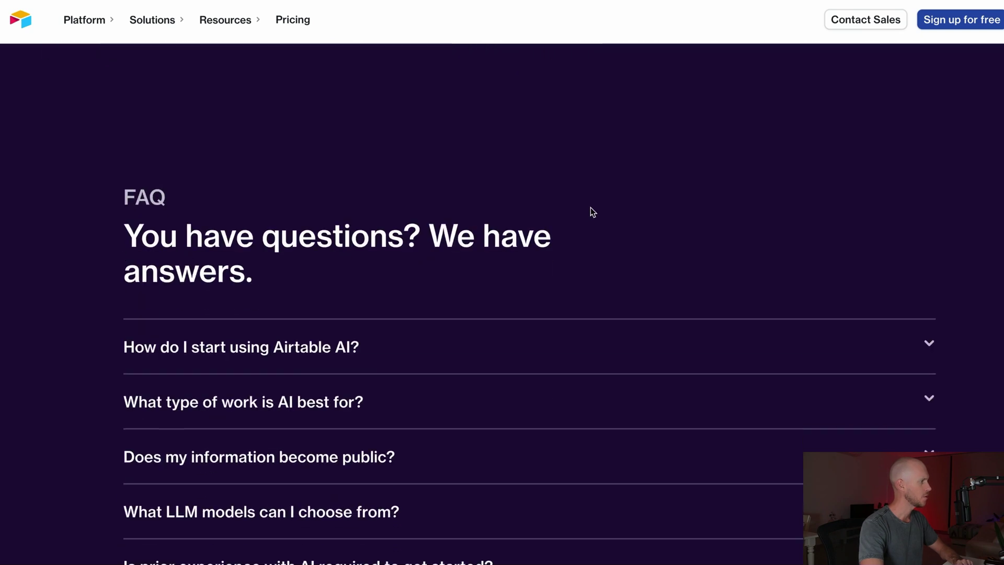
scroll(592, 211, "down", 3)
left_click(303, 374)
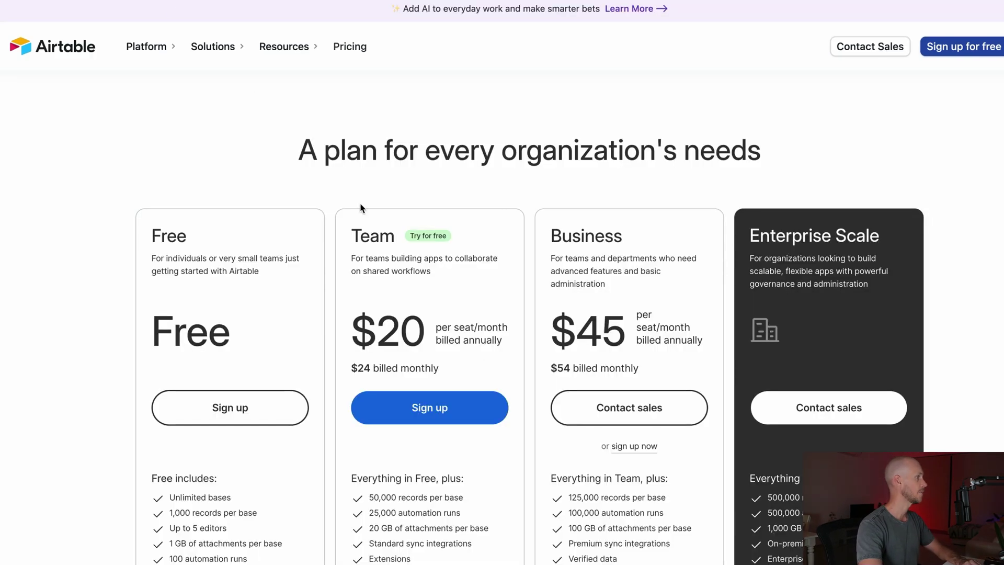
scroll(411, 280, "down", 10)
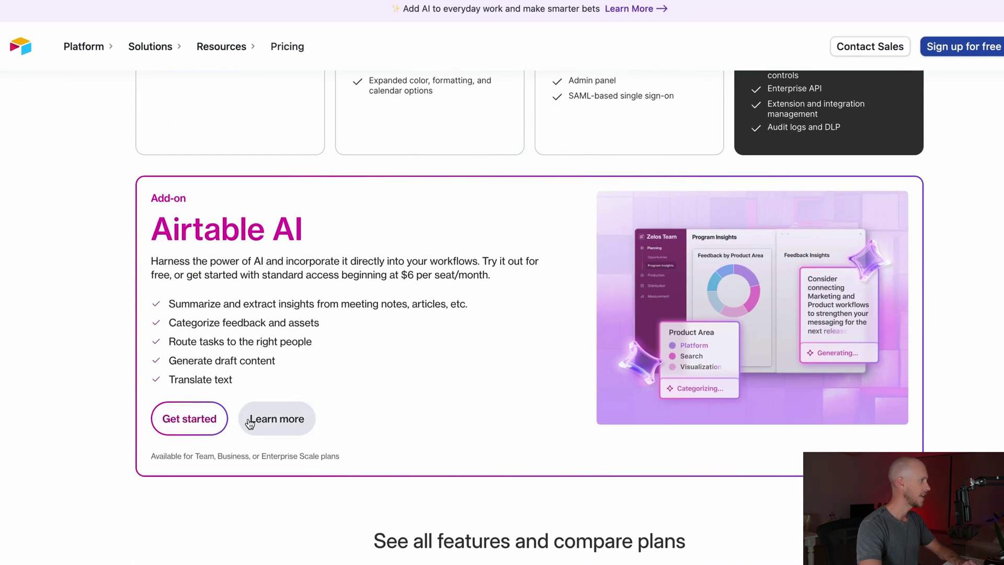
Open the Airtable AI add-on details and highlight the 3,500 monthly AI credits figure.
left_click(294, 422)
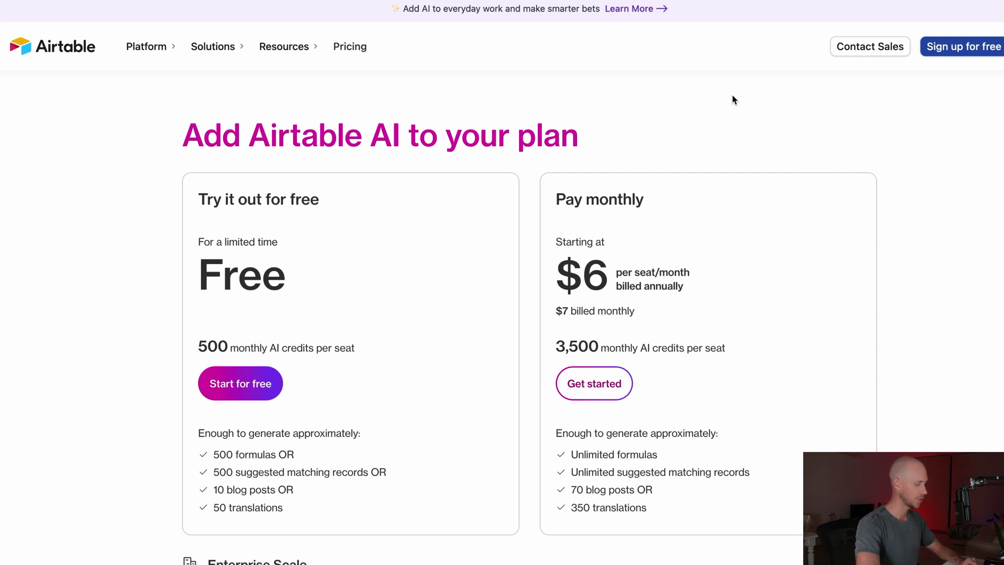
left_click_drag(555, 347, 598, 346)
left_click(599, 346)
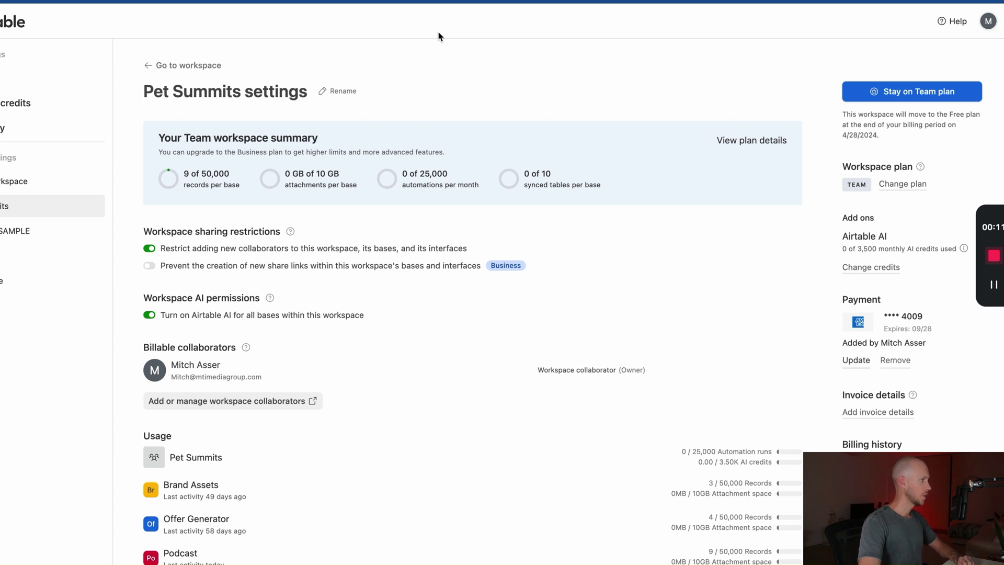
left_click(988, 21)
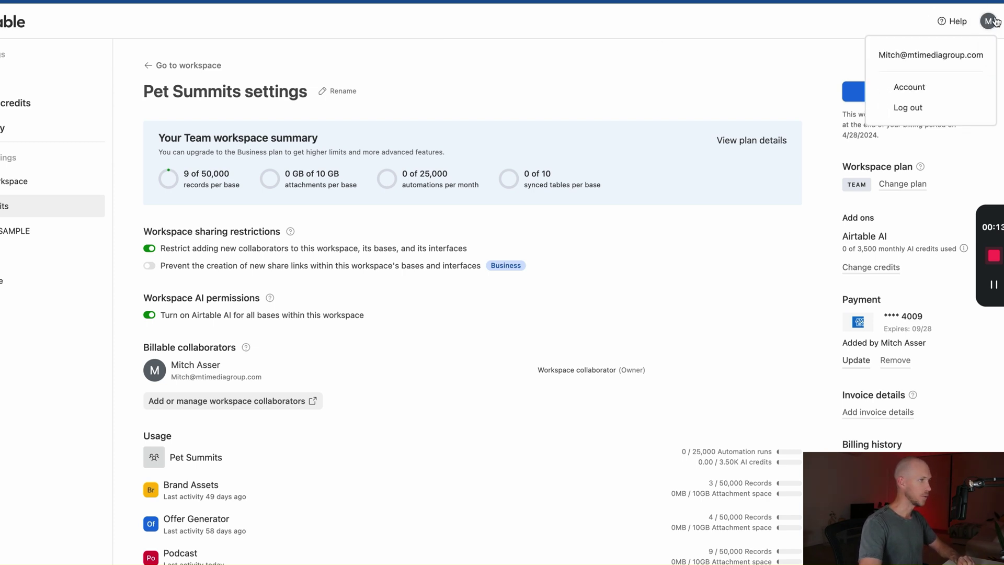
left_click(520, 93)
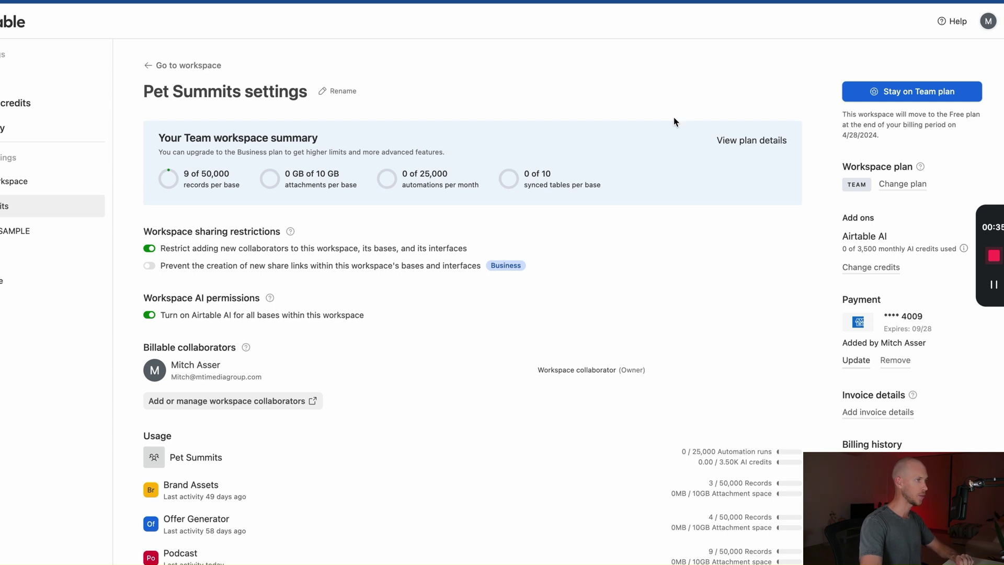
left_click_drag(834, 256, 876, 246)
left_click(877, 249)
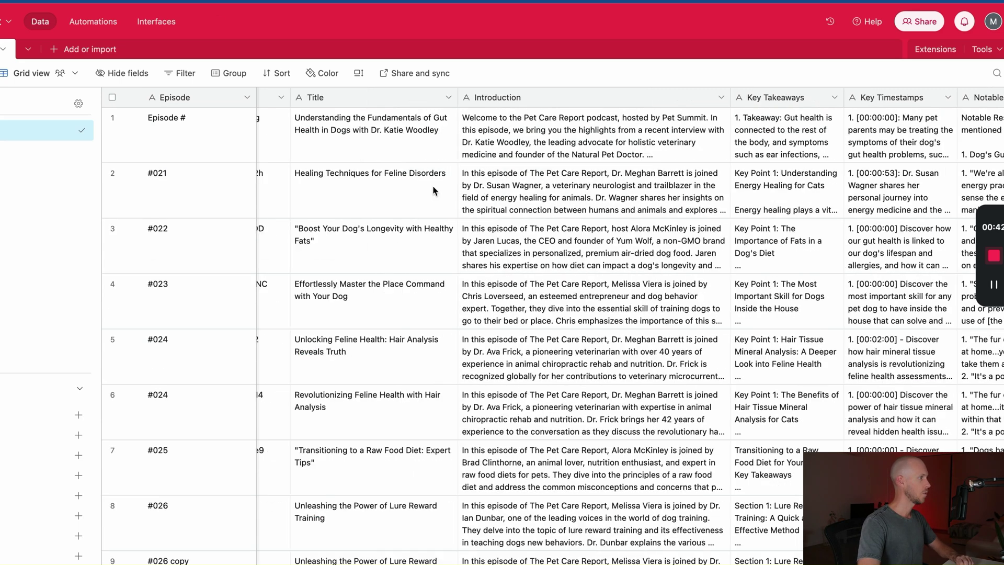
Select the #026 copy row and inspect its episode, host name, guest name and transcript cells.
scroll(438, 191, "left", 10)
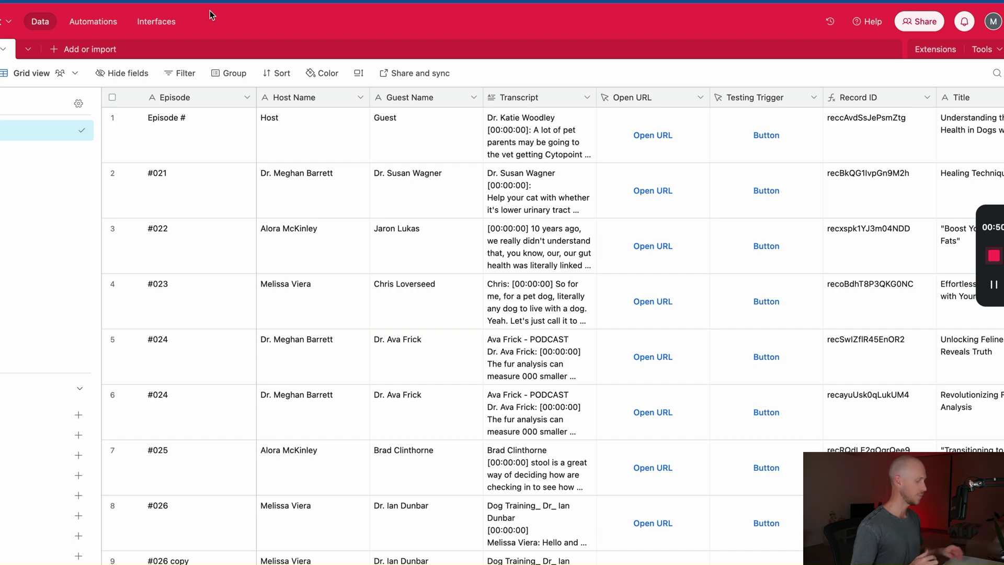
scroll(433, 389, "down", 3)
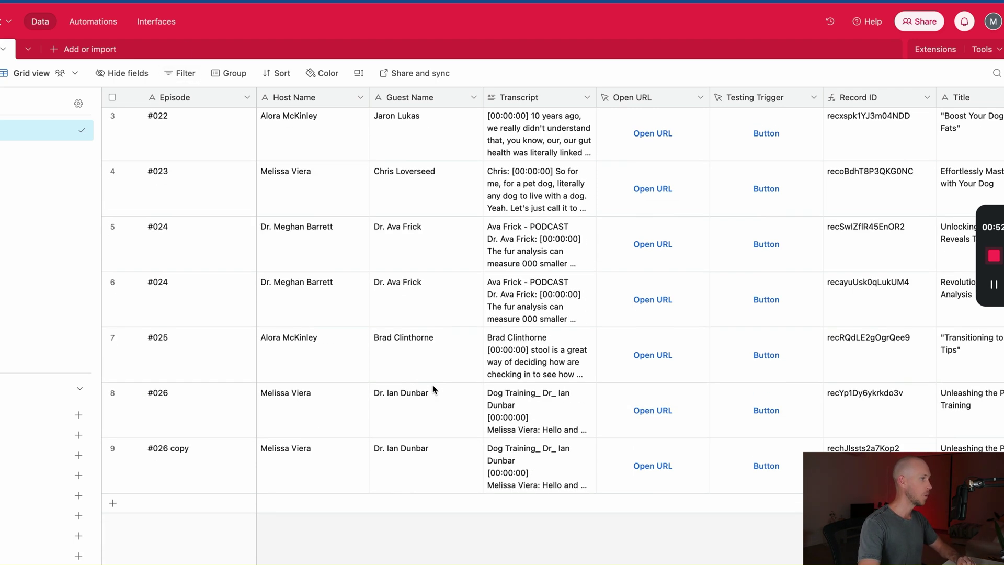
left_click(179, 449)
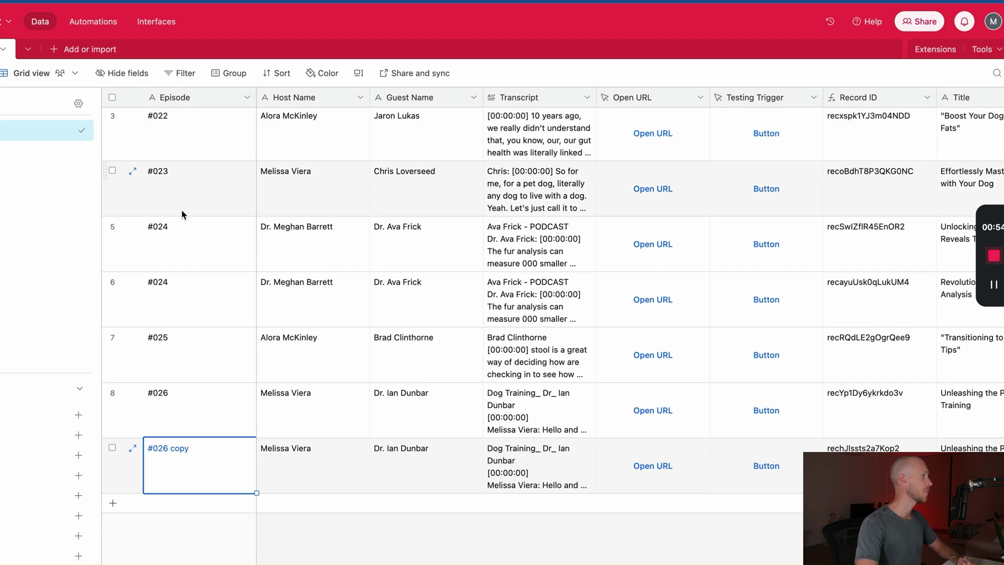
left_click(246, 394)
left_click(321, 404)
left_click(442, 404)
left_click(513, 405)
Scroll across to the Resources and Introduction cells, then select the whole Introduction column.
scroll(554, 413, "right", 3)
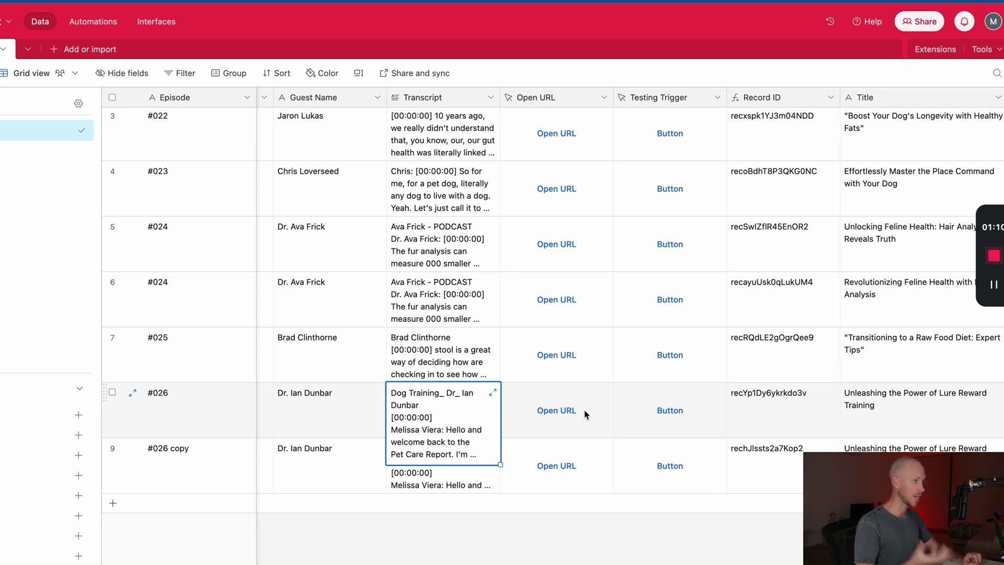
scroll(584, 414, "right", 8)
scroll(609, 408, "right", 3)
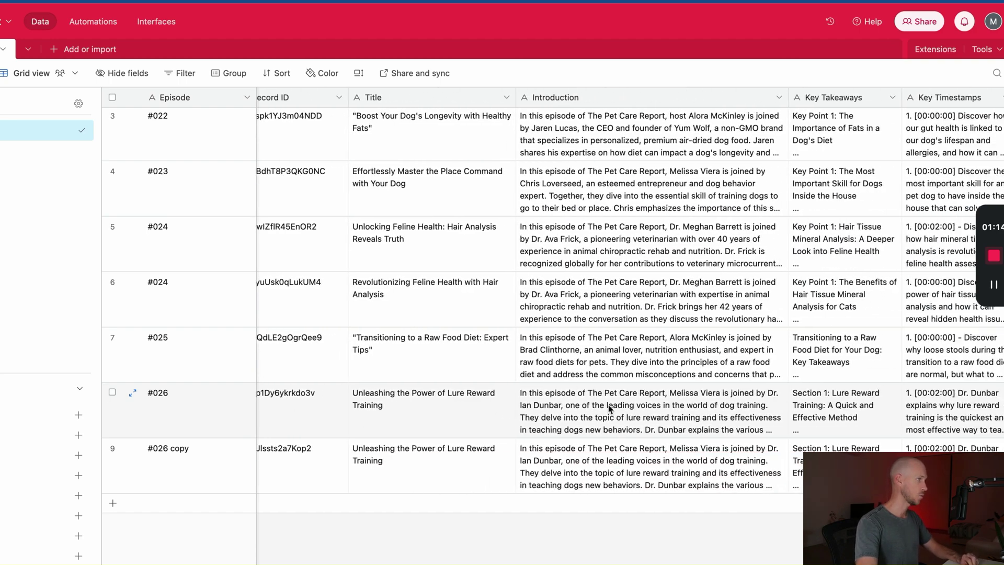
scroll(573, 414, "right", 10)
scroll(505, 415, "right", 1)
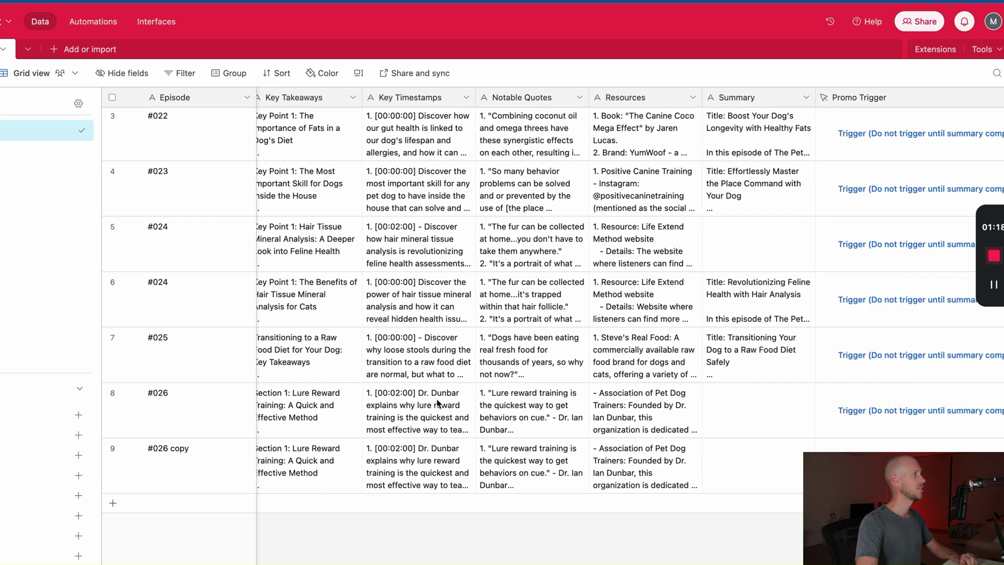
left_click(647, 411)
scroll(540, 413, "left", 7)
scroll(540, 413, "left", 2)
left_click(576, 403)
scroll(647, 410, "right", 8)
scroll(647, 410, "left", 5)
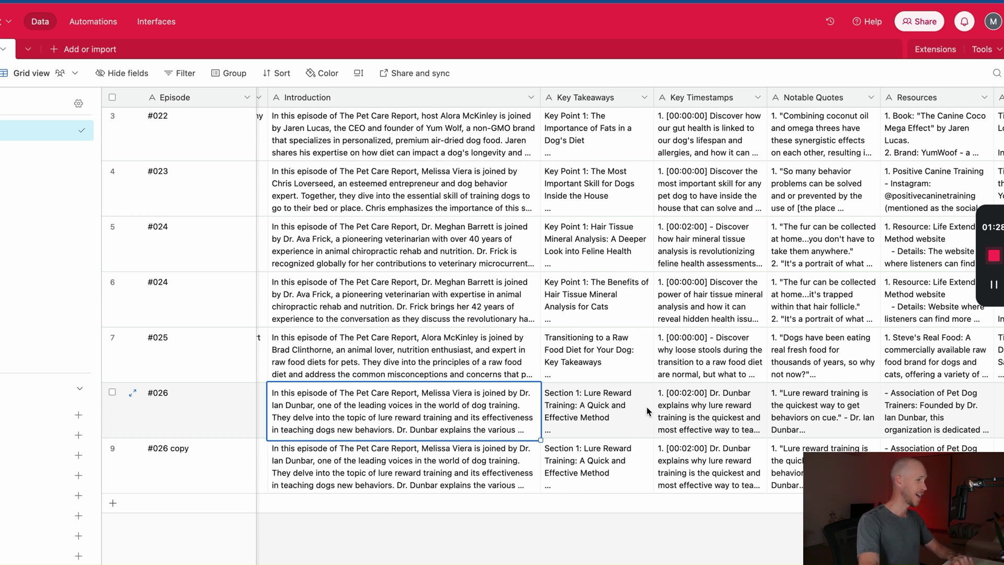
scroll(647, 416, "left", 3)
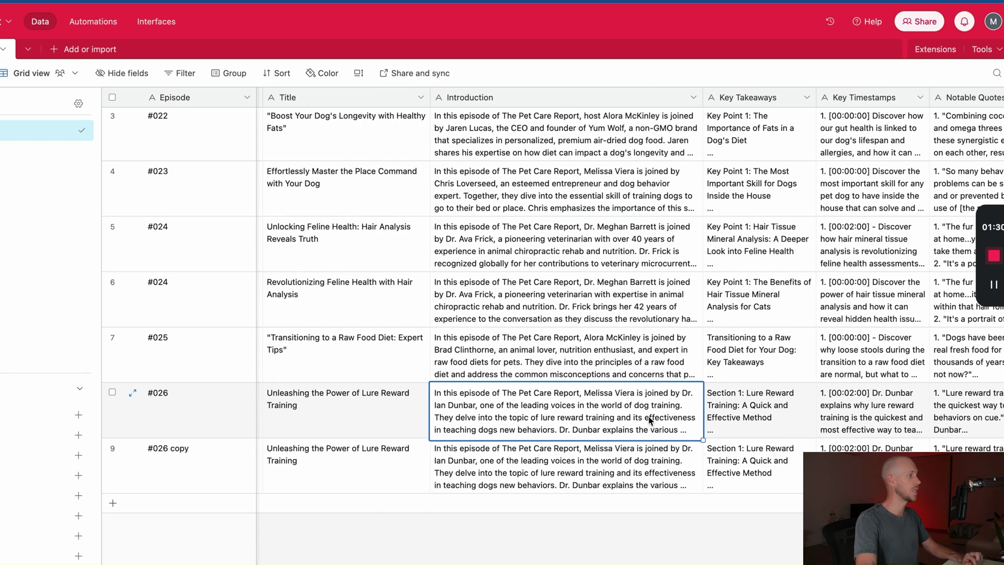
scroll(372, 426, "right", 1)
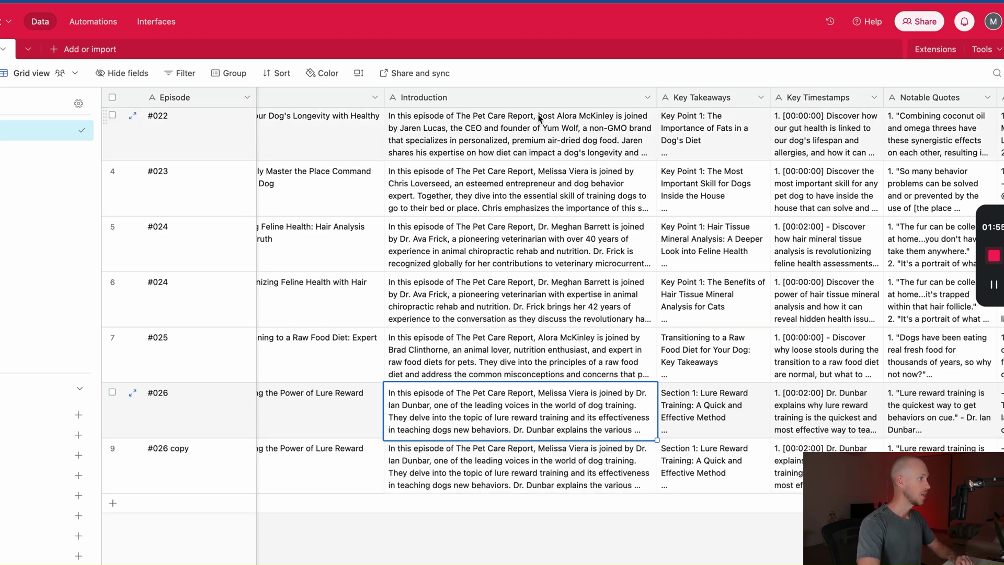
left_click(540, 100)
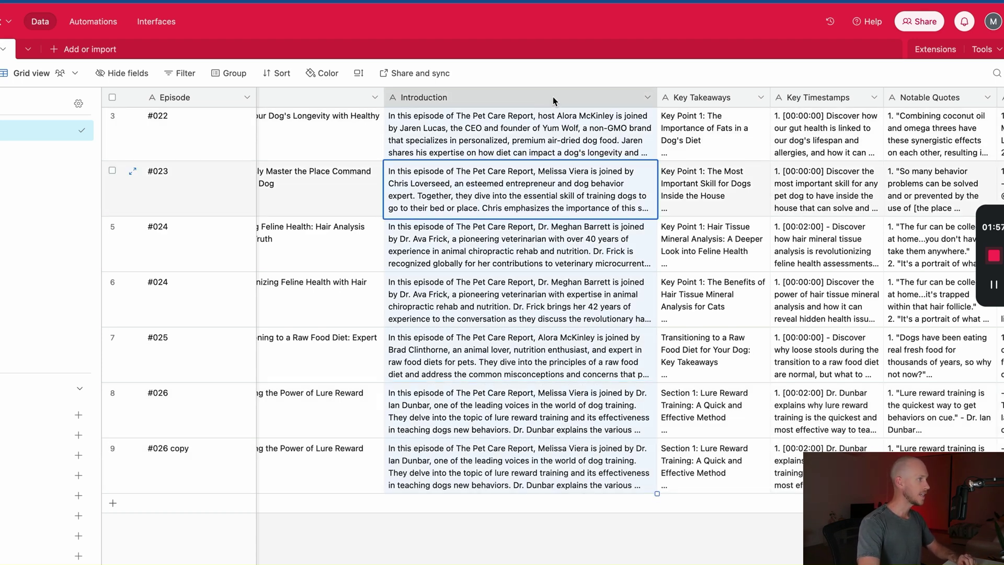
Add a new field right of Introduction, set to AI Generate text as Long text.
right_click(554, 98)
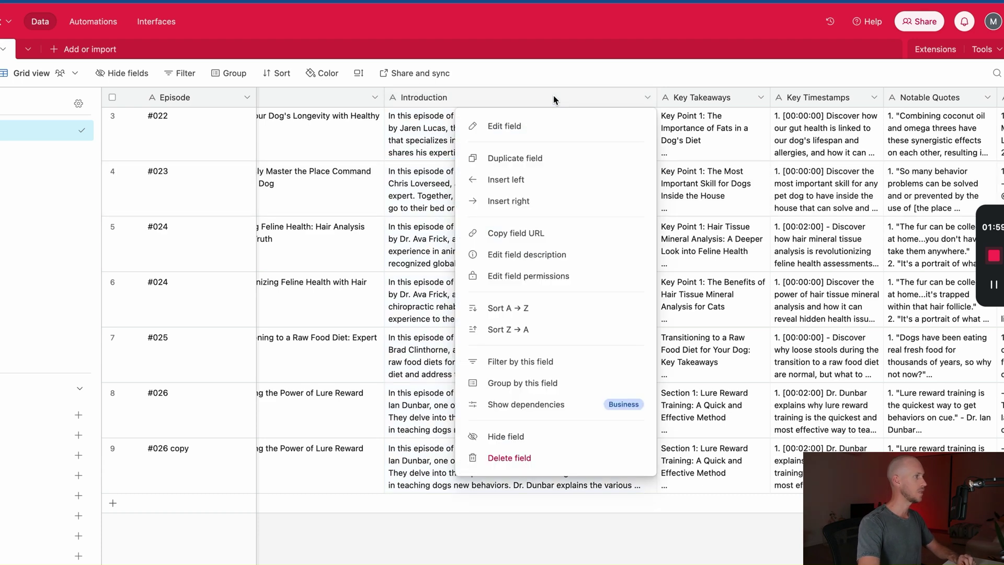
left_click(531, 204)
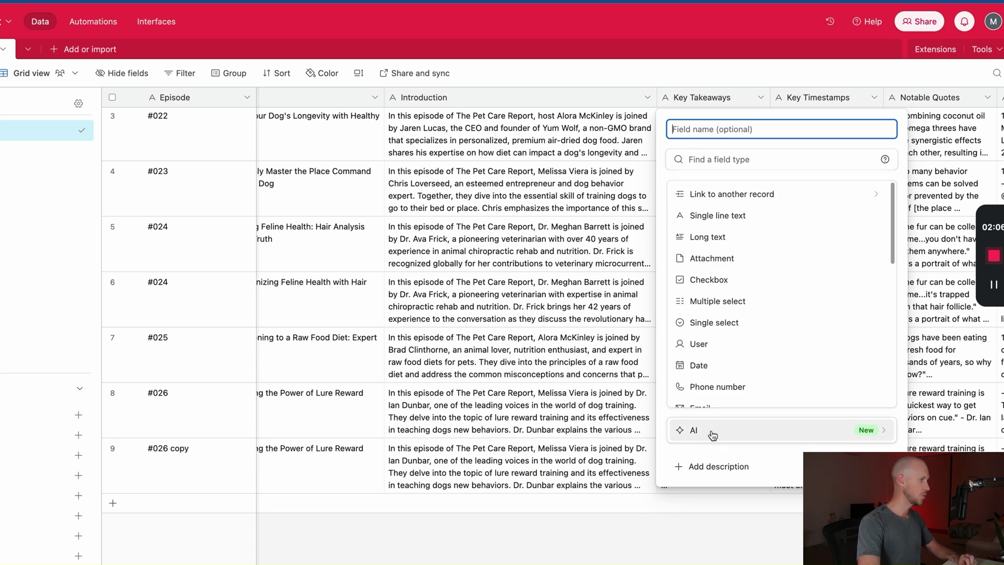
left_click(837, 430)
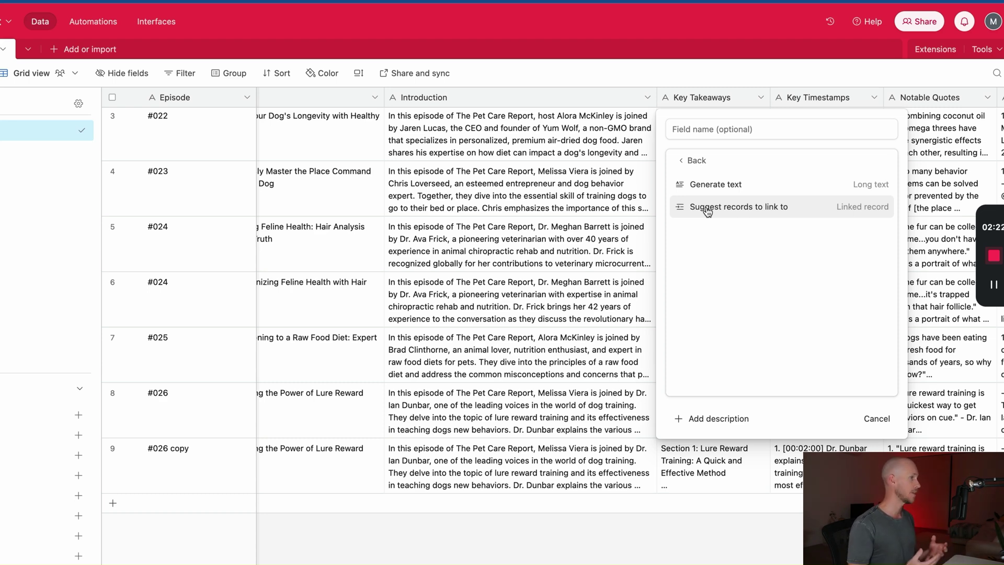
left_click(718, 184)
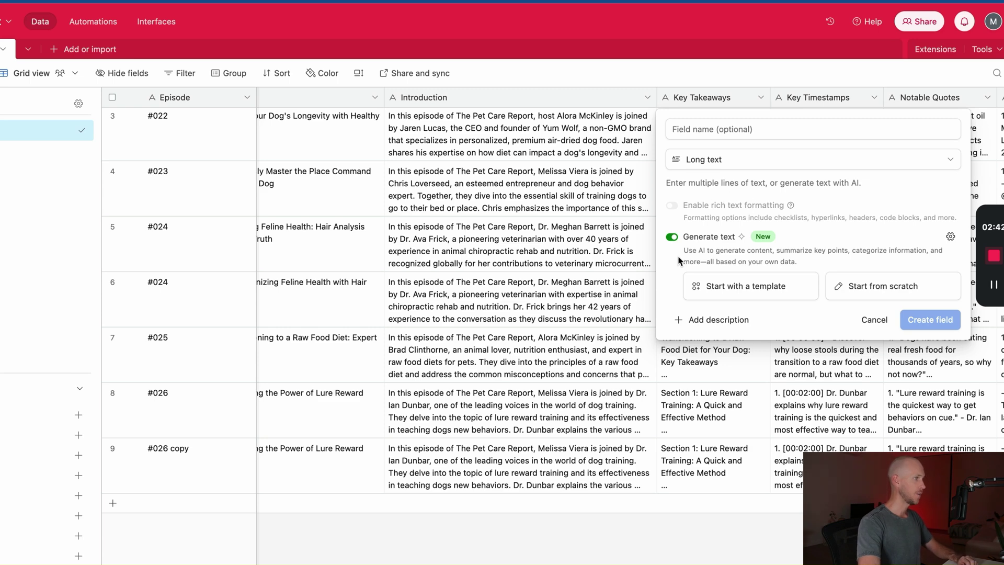
Review the Generate text settings, leaving randomness at 0, and close them.
left_click_drag(684, 250, 842, 260)
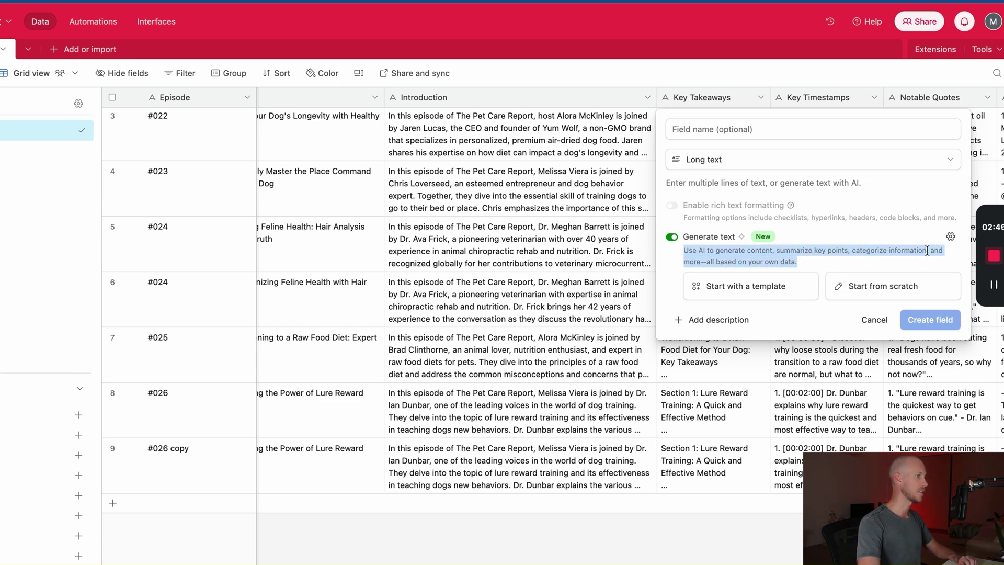
left_click(950, 237)
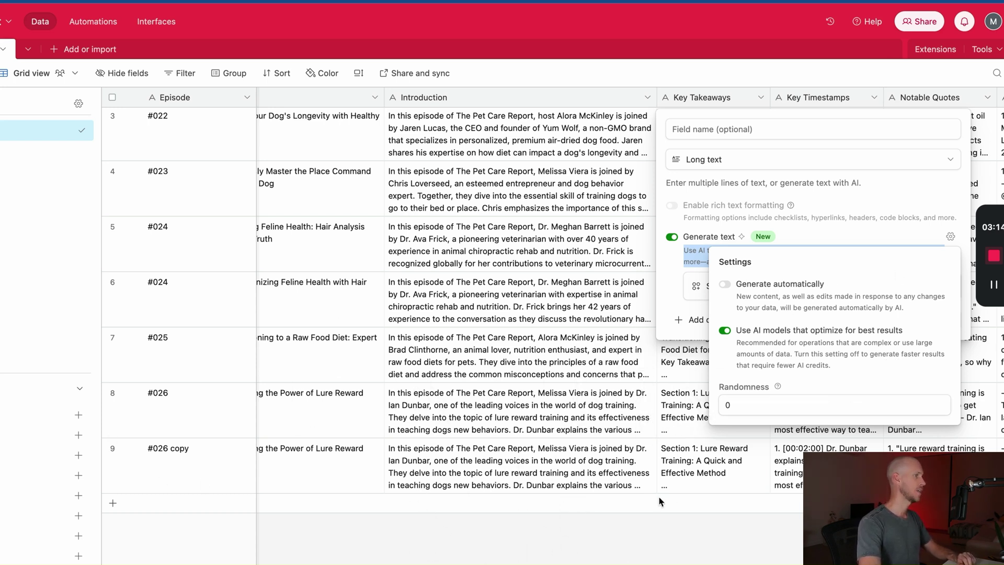
mouse_move(778, 385)
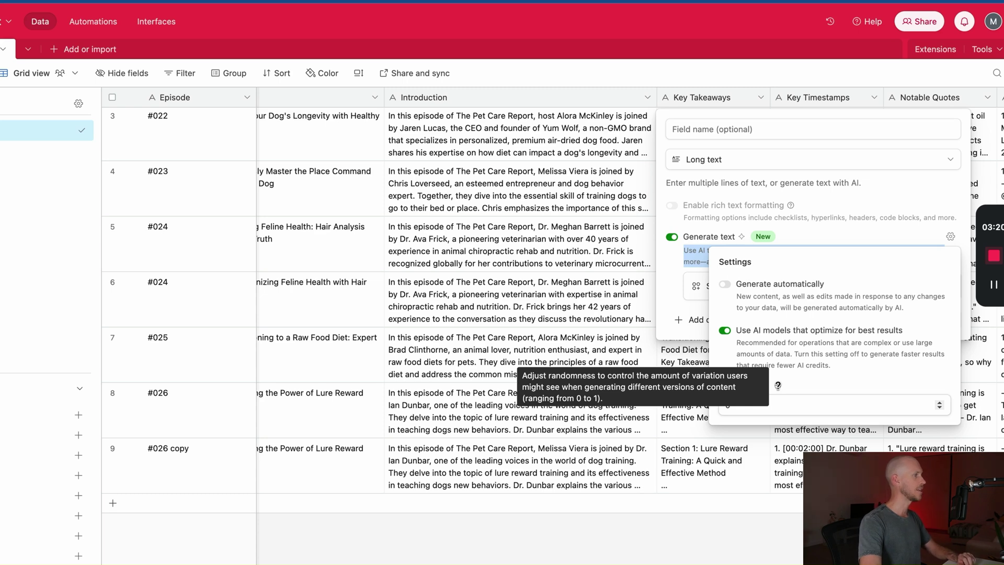
left_click(784, 404)
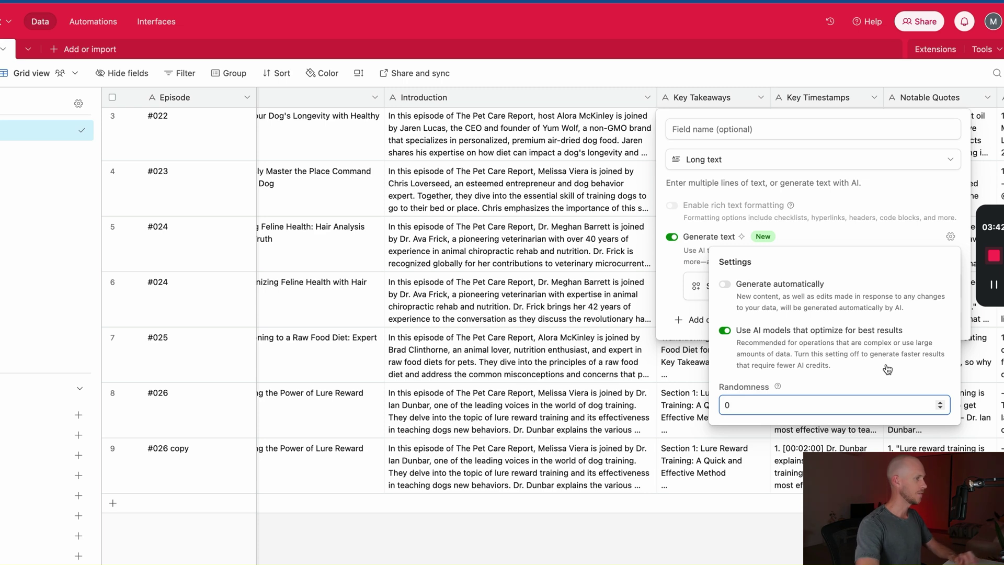
left_click(883, 216)
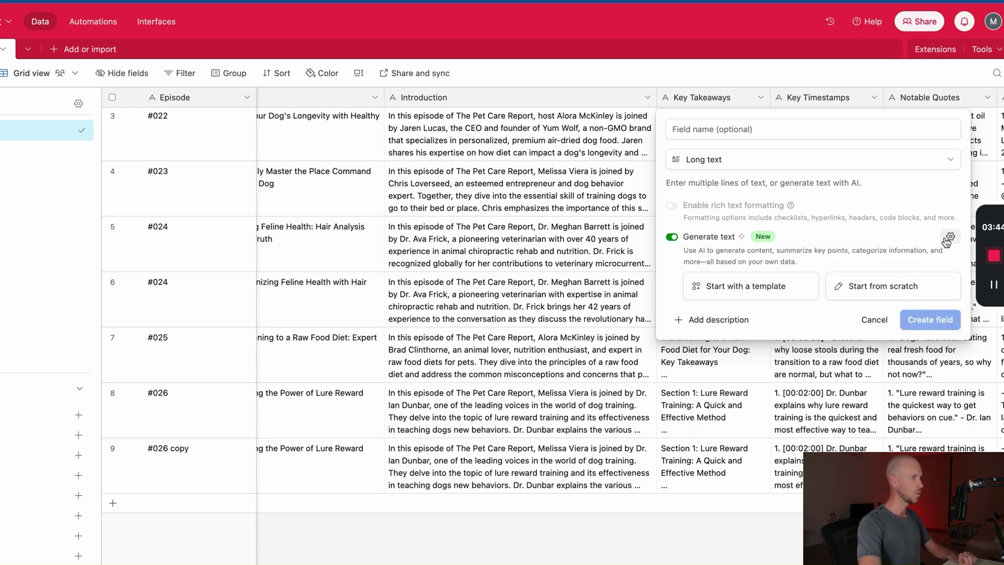
Browse the AI prompt template gallery, close it unused, and choose Start from scratch.
left_click(738, 294)
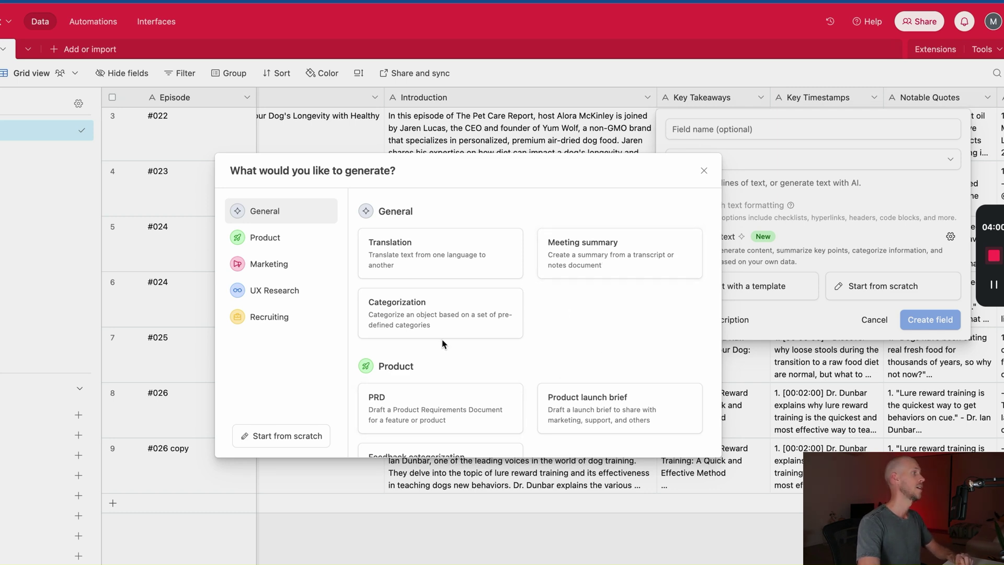
scroll(455, 330, "down", 2)
scroll(454, 331, "down", 2)
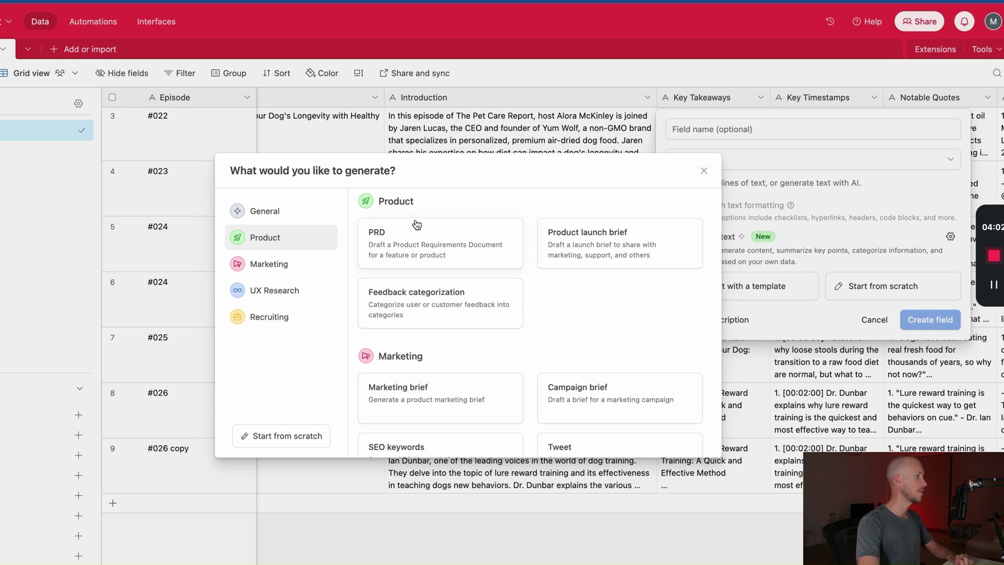
scroll(596, 330, "down", 3)
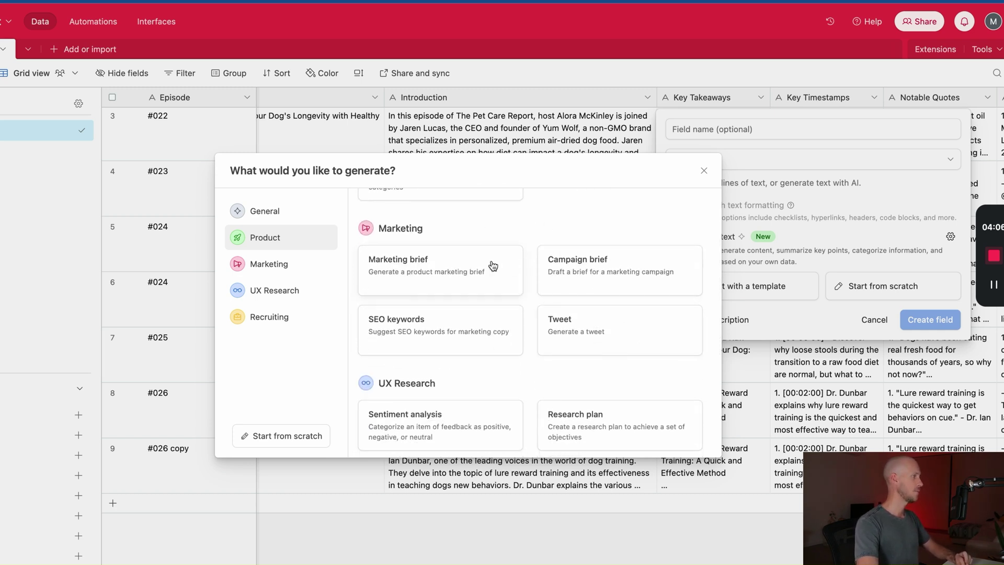
scroll(550, 365, "down", 3)
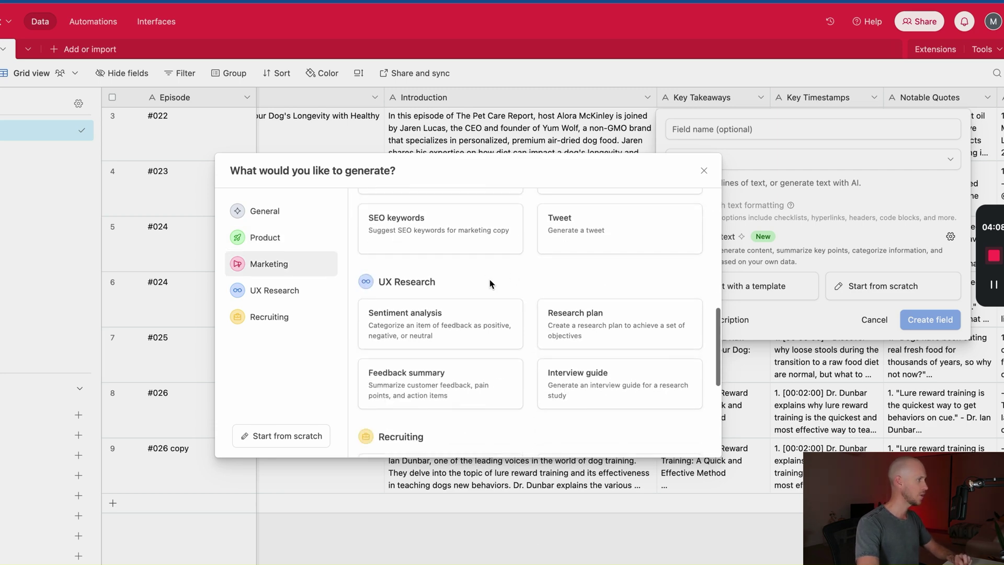
scroll(439, 355, "down", 4)
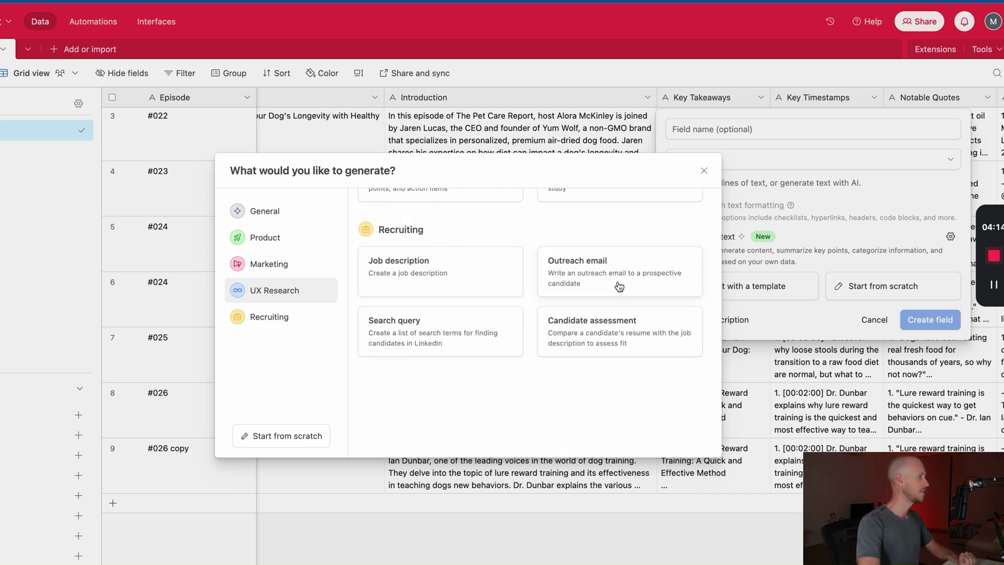
left_click(703, 171)
left_click(831, 285)
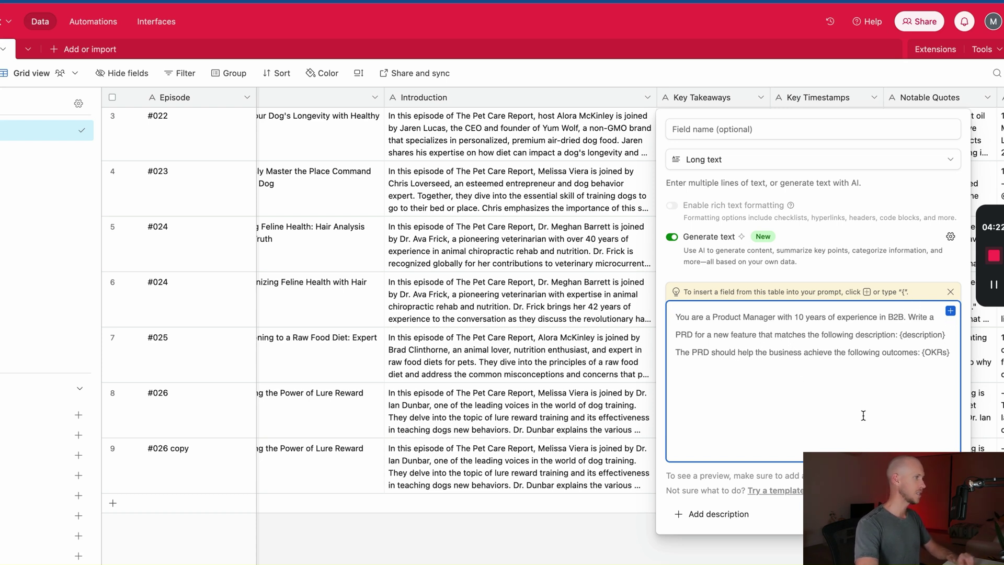
Insert the Transcript field reference into the AI prompt and place the cursor in the prompt.
left_click(950, 311)
left_click(705, 358)
left_click(705, 356)
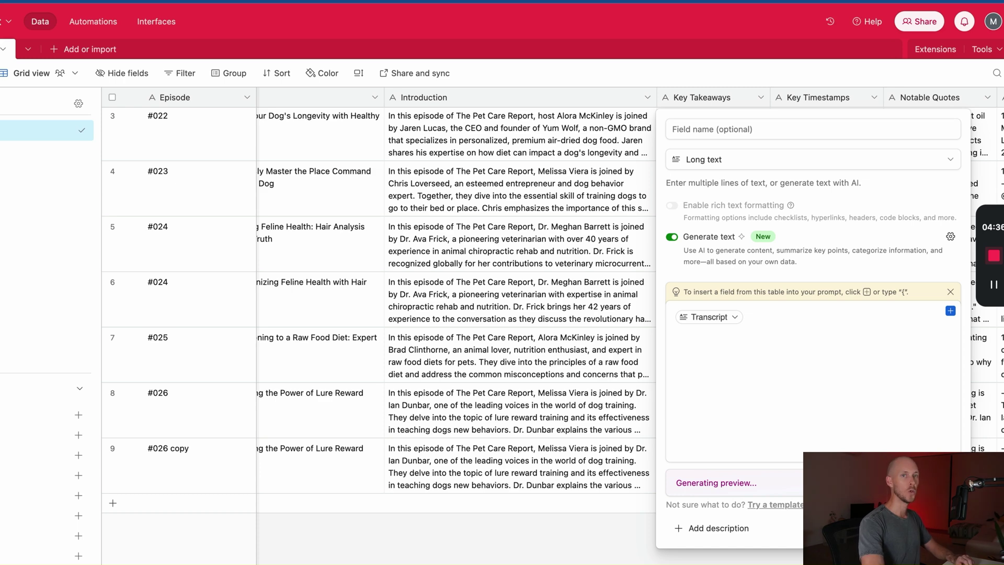
Paste the podcast introduction prompt and replace {{insert transcript}} with the Transcript field.
left_click(855, 369)
key("super+v")
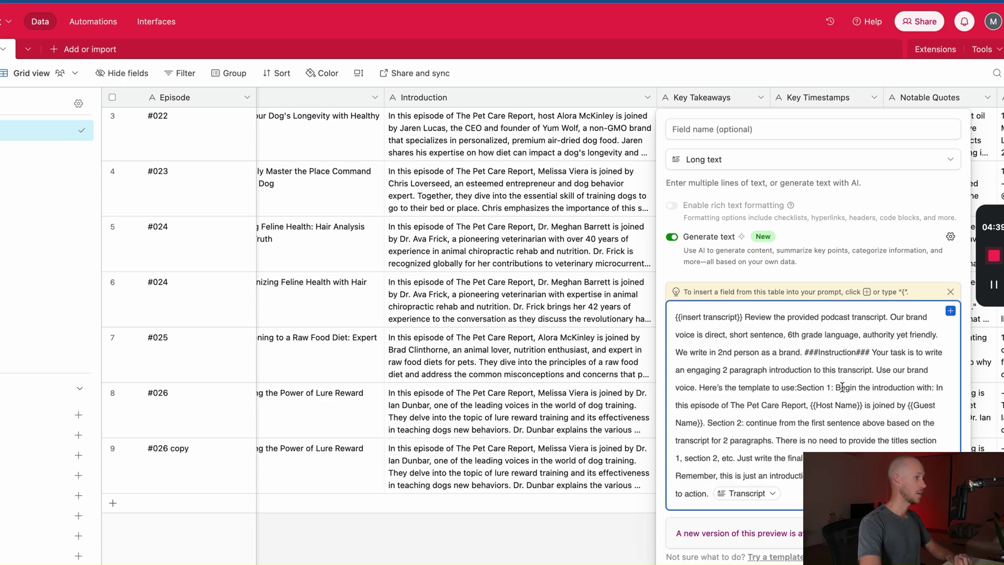
left_click_drag(742, 317, 648, 319)
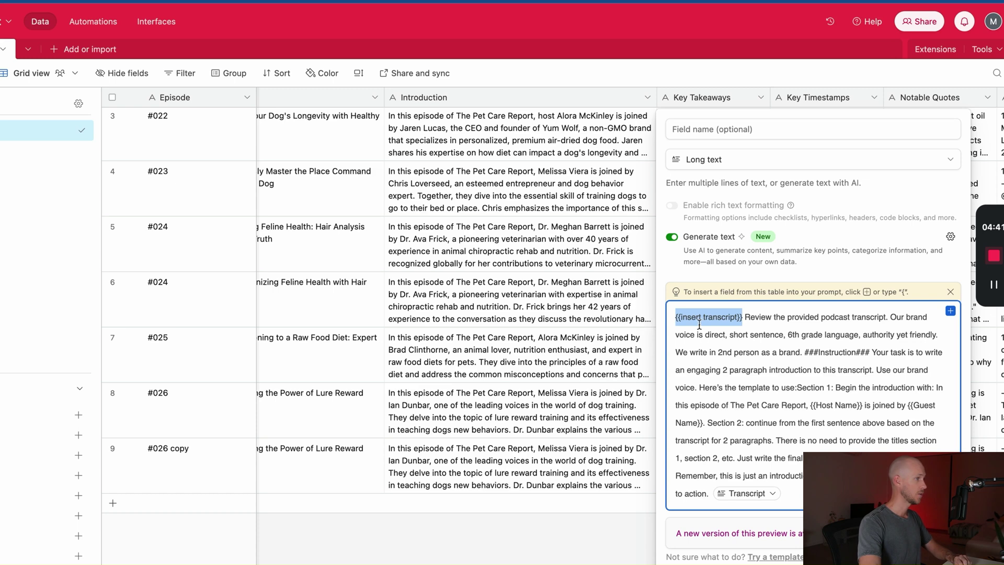
key("BackSpace")
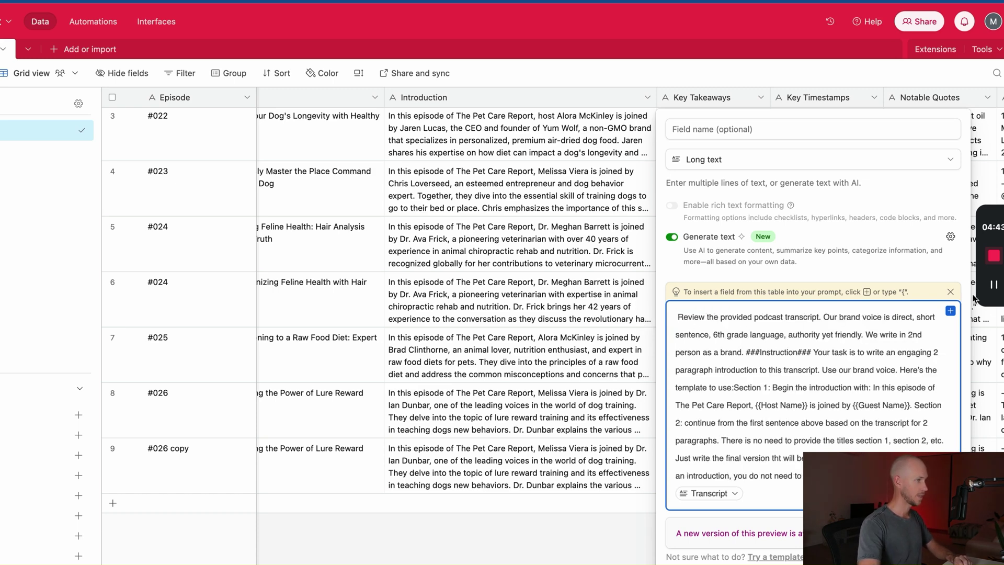
left_click(950, 311)
left_click(707, 366)
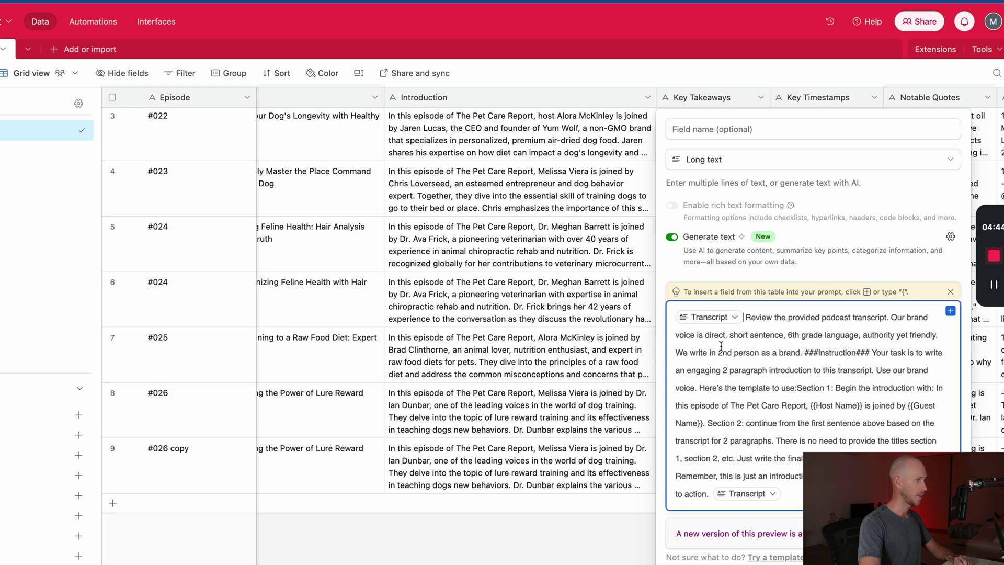
left_click(751, 318)
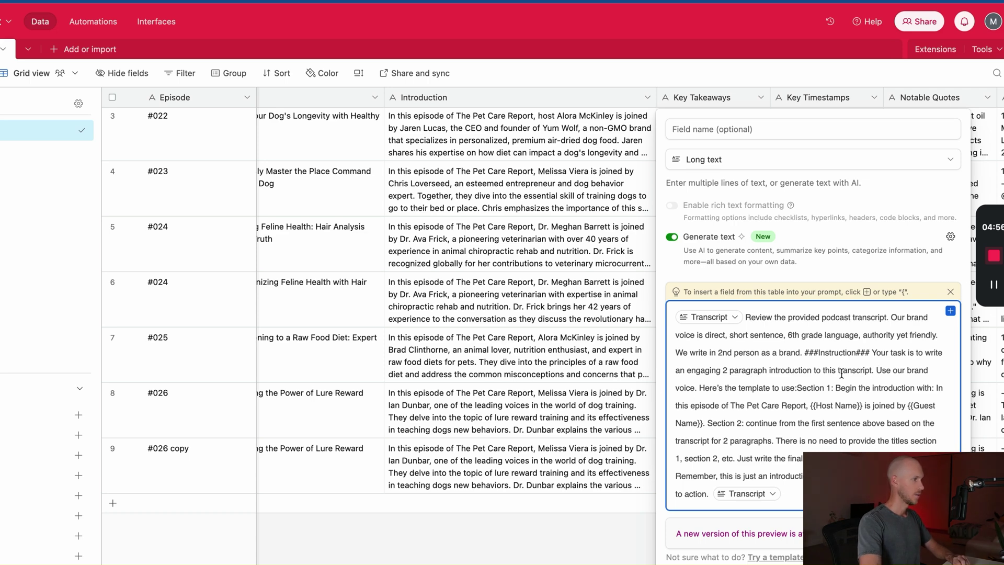
left_click(797, 387)
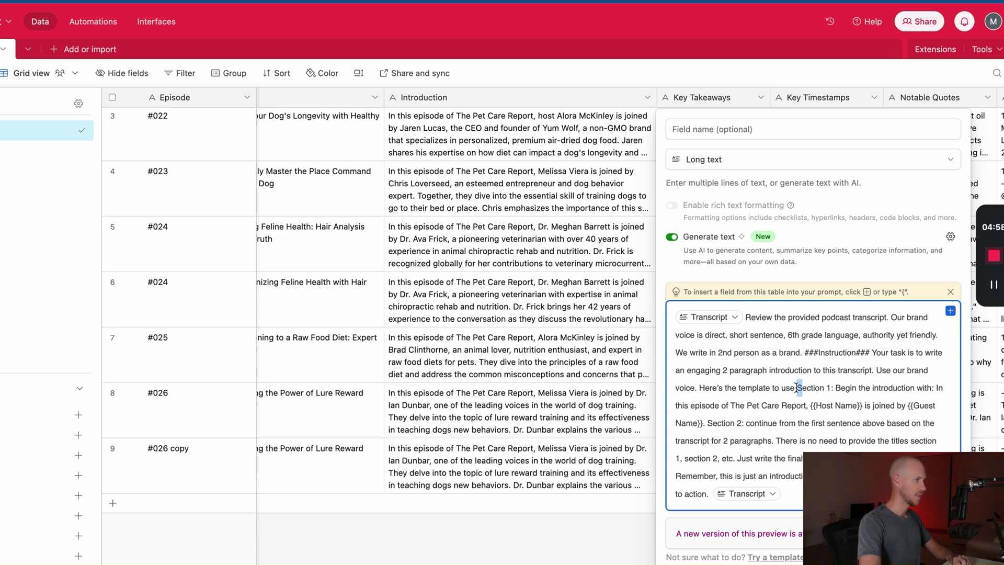
Swap {{Host Name}} and {{Guest Name}} for field chips, drop the trailing Transcript, and create 'AI assist'.
left_click_drag(820, 405, 872, 404)
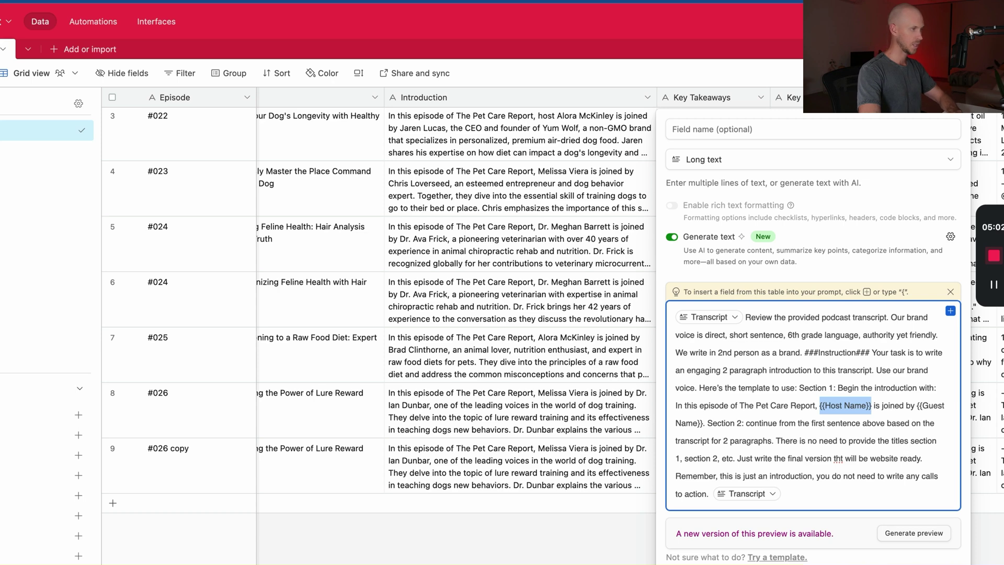
key("BackSpace")
left_click(950, 311)
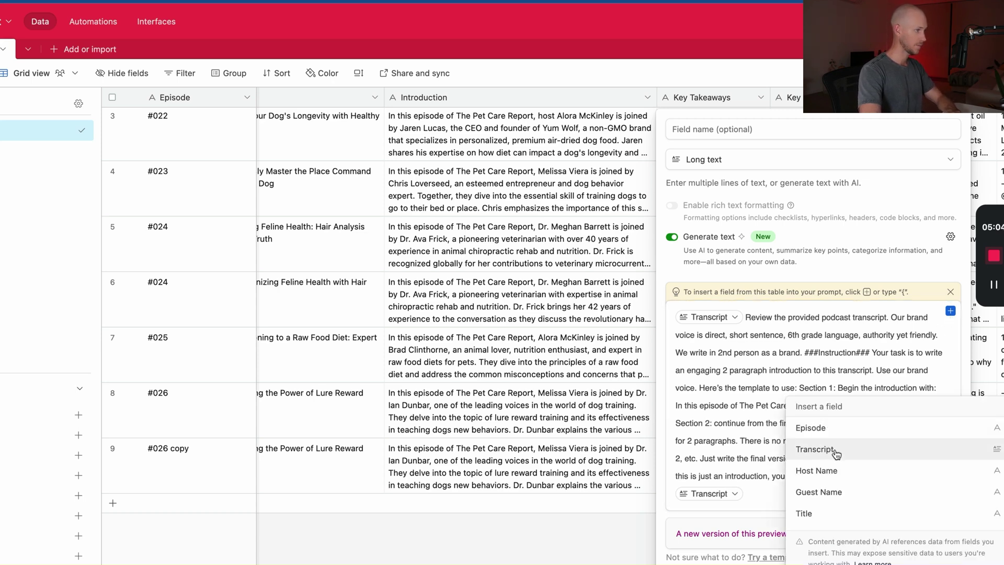
left_click(816, 469)
left_click_drag(733, 424, 673, 423)
key("BackSpace")
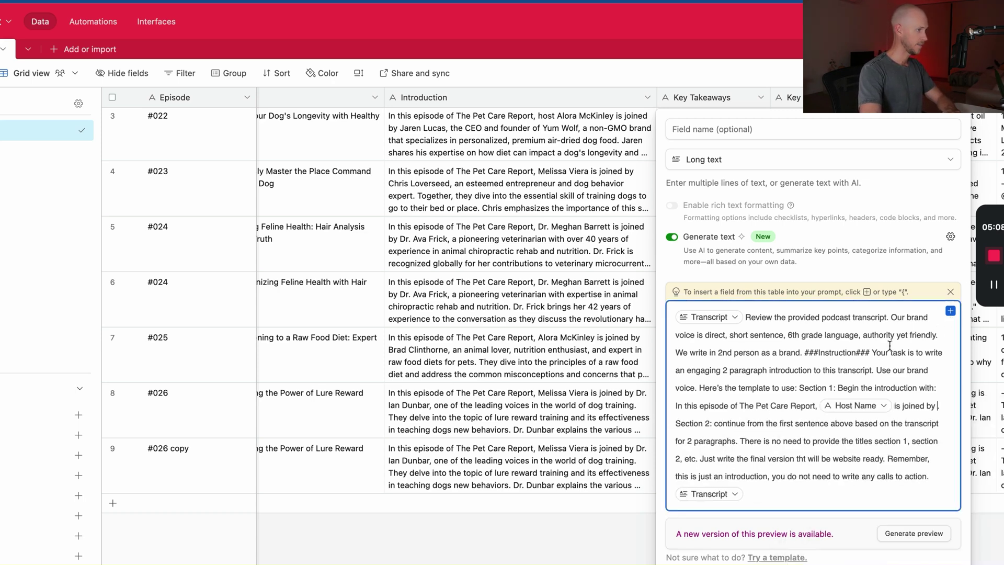
left_click(950, 311)
left_click(818, 491)
left_click(858, 497)
key("BackSpace")
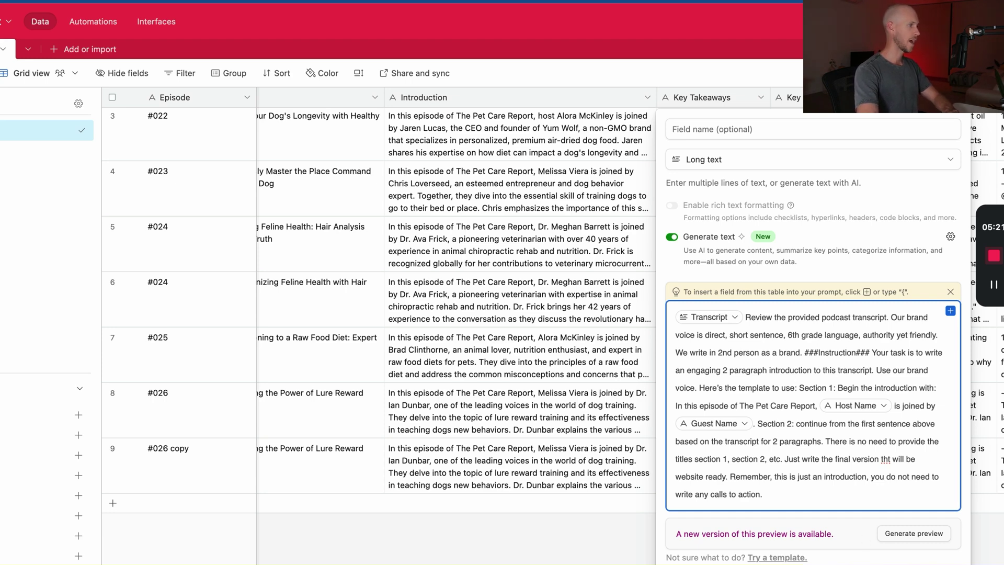
key("super+Return")
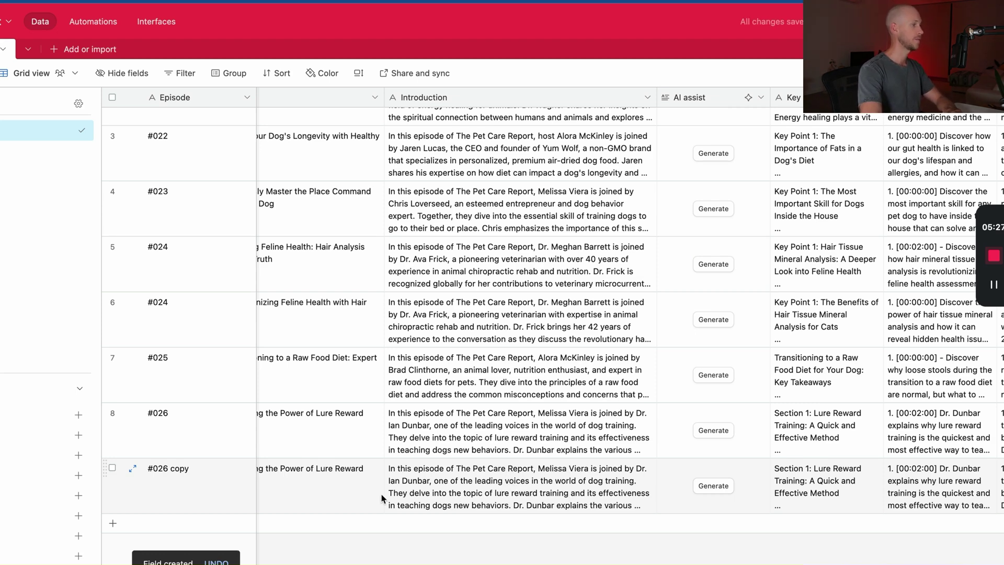
Generate the AI assist introduction for #026 copy and open that record expanded.
left_click(720, 485)
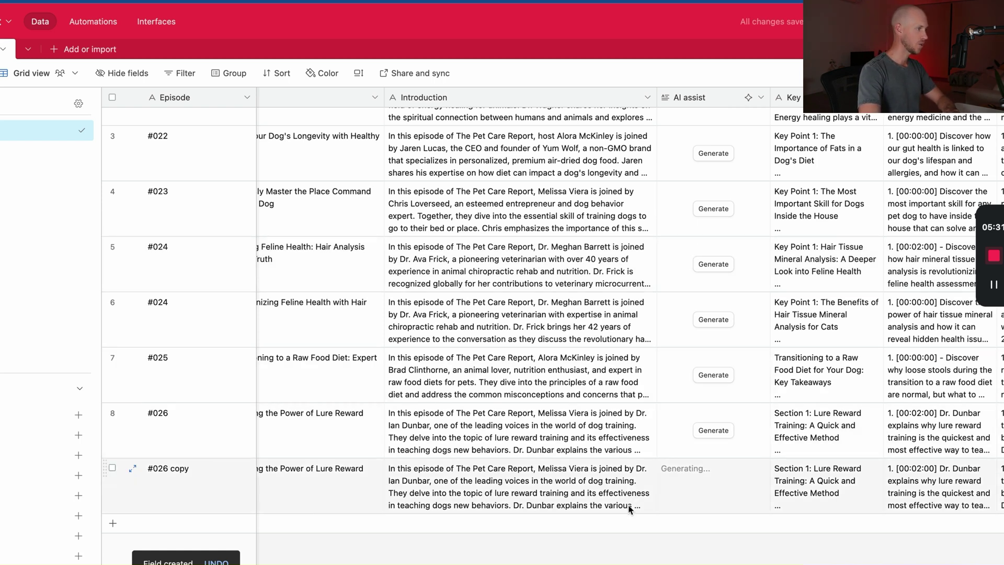
left_click(741, 500)
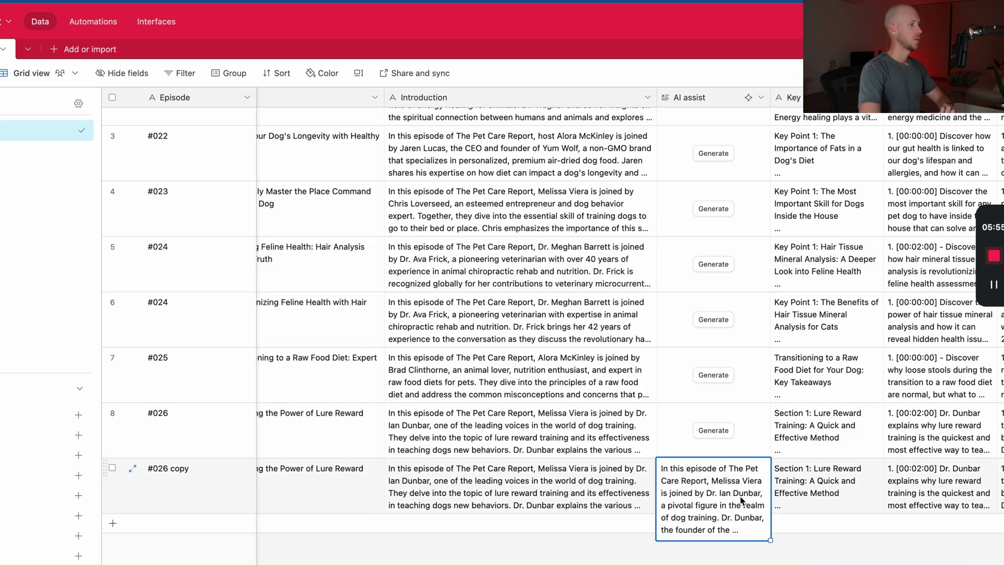
right_click(714, 480)
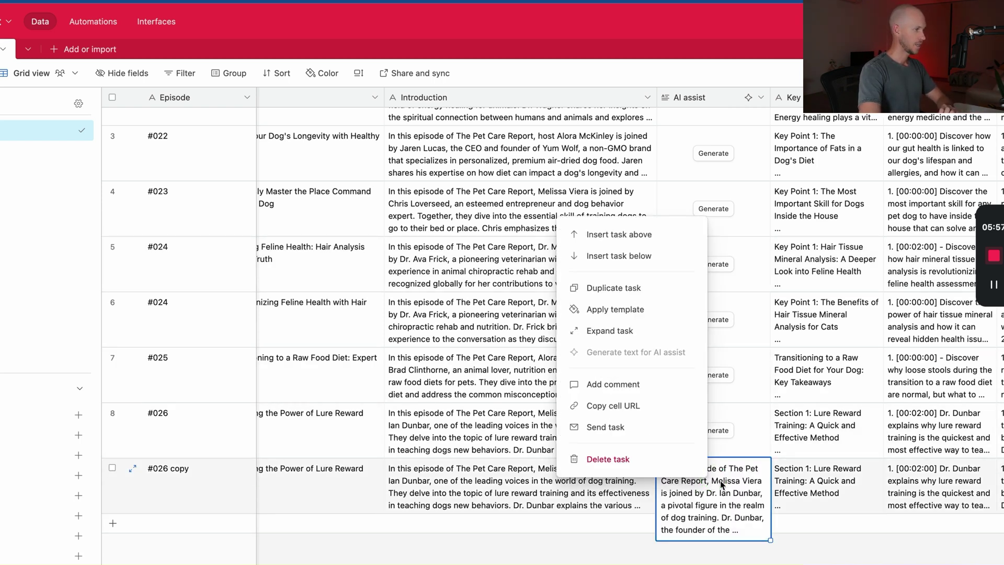
left_click(625, 331)
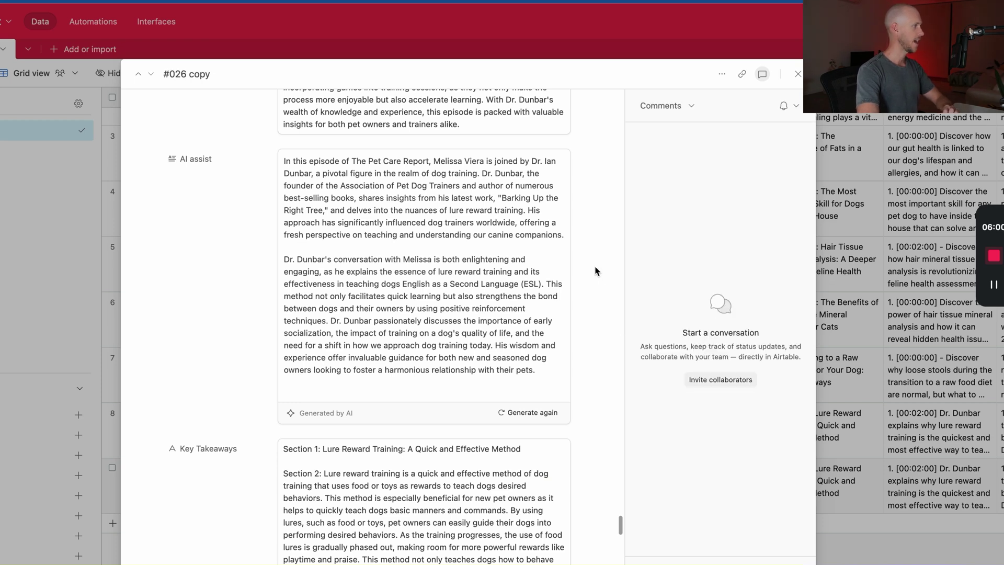
Break the #026 copy Introduction into a new paragraph after 'owner.'.
scroll(212, 264, "down", 1)
scroll(392, 380, "up", 2)
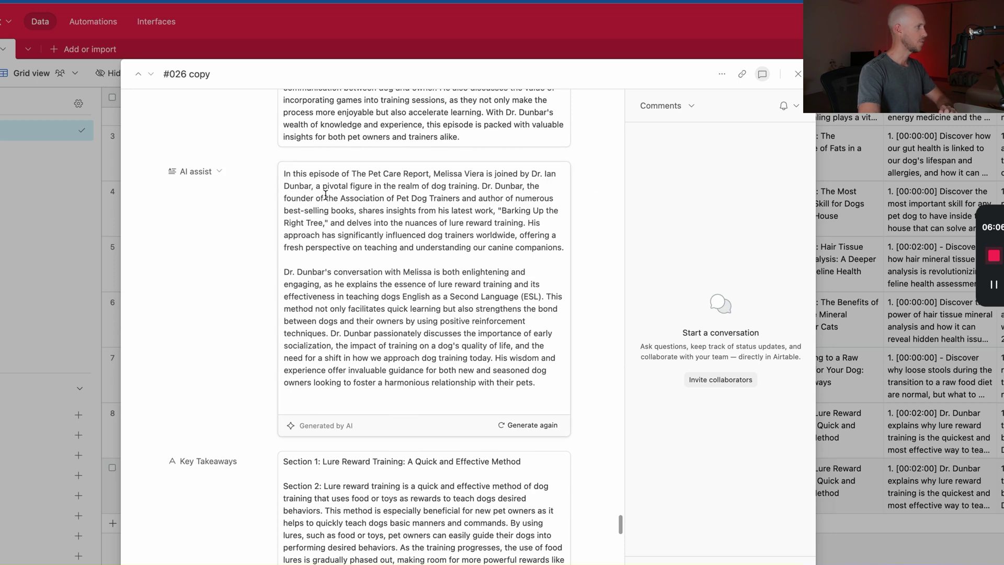
scroll(523, 192, "up", 5)
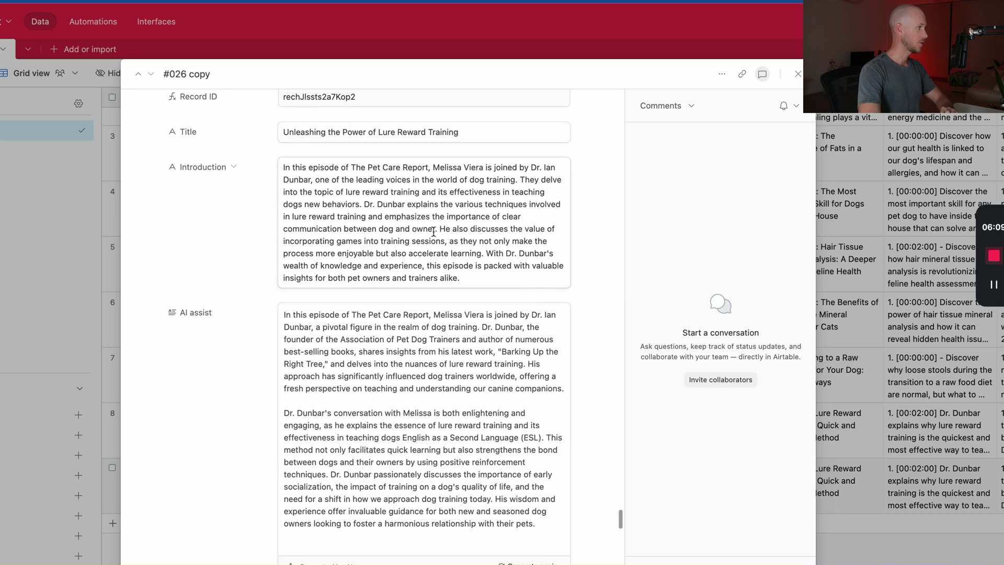
left_click(440, 227)
key("Return")
key("Return")
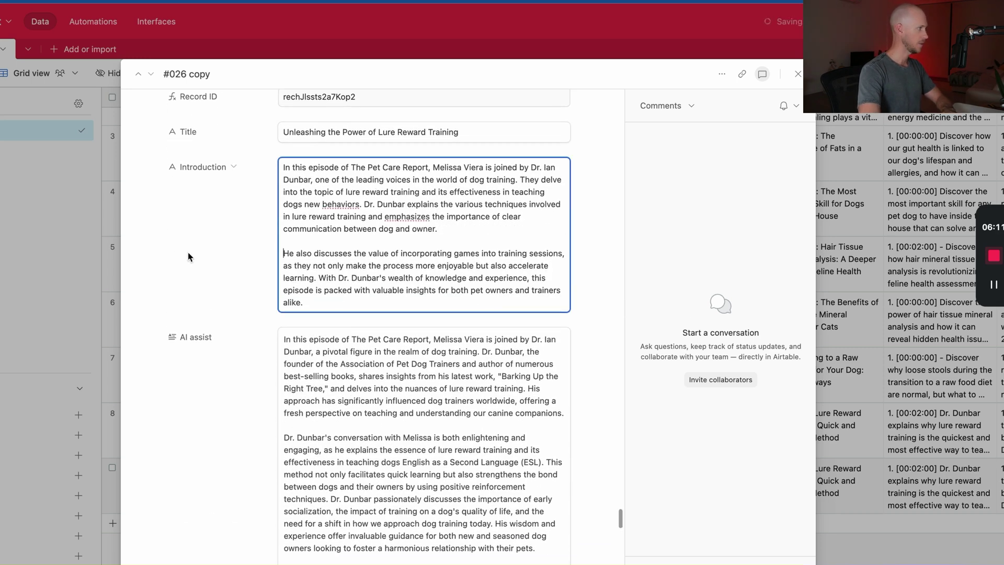
Review both paragraphs of the generated AI assist text, then close the #026 copy record.
scroll(371, 391, "down", 1)
left_click(364, 367)
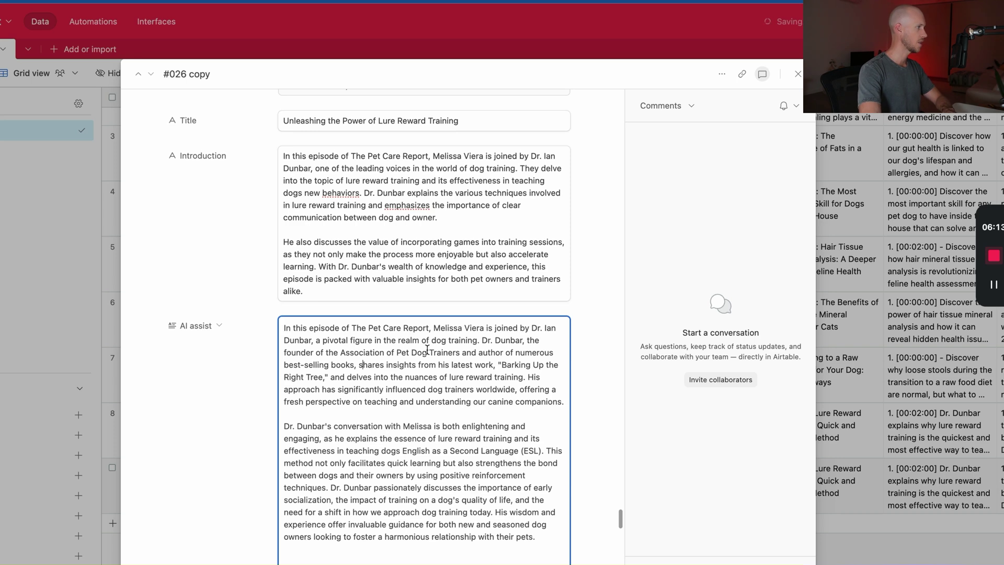
left_click(283, 324)
left_click_drag(283, 324, 574, 407)
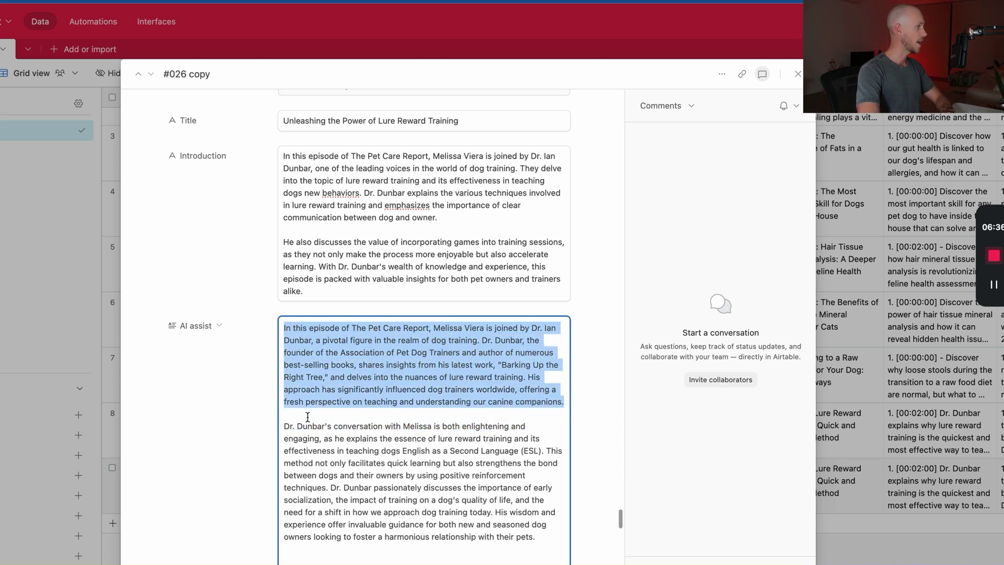
left_click(356, 439)
scroll(325, 416, "down", 2)
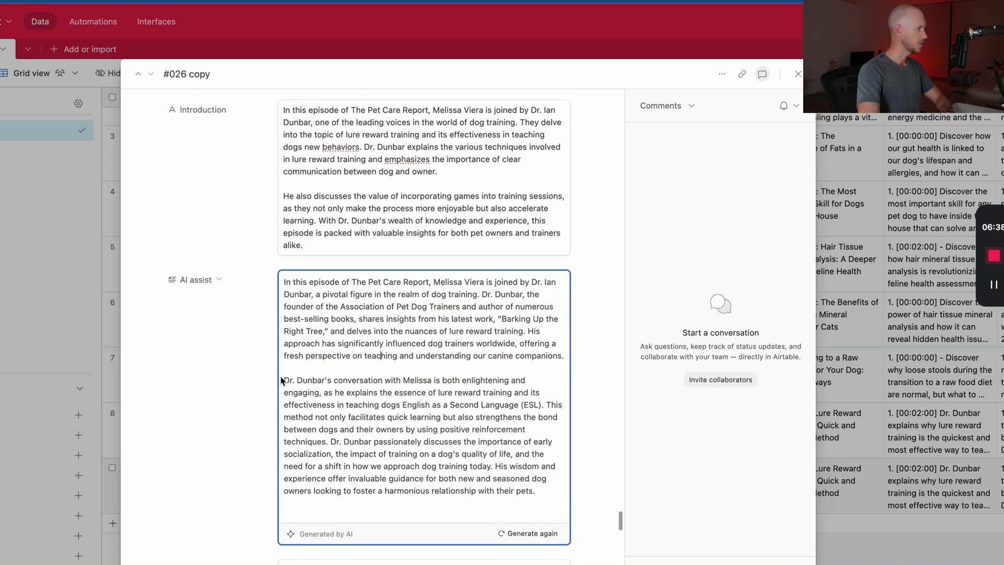
left_click_drag(282, 379, 576, 484)
left_click(238, 409)
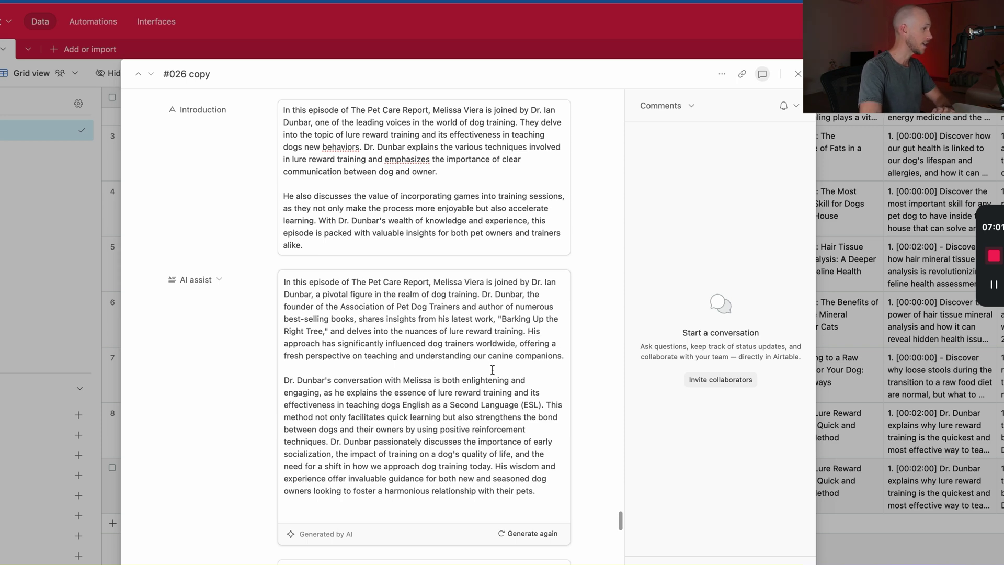
left_click(550, 343)
left_click(796, 75)
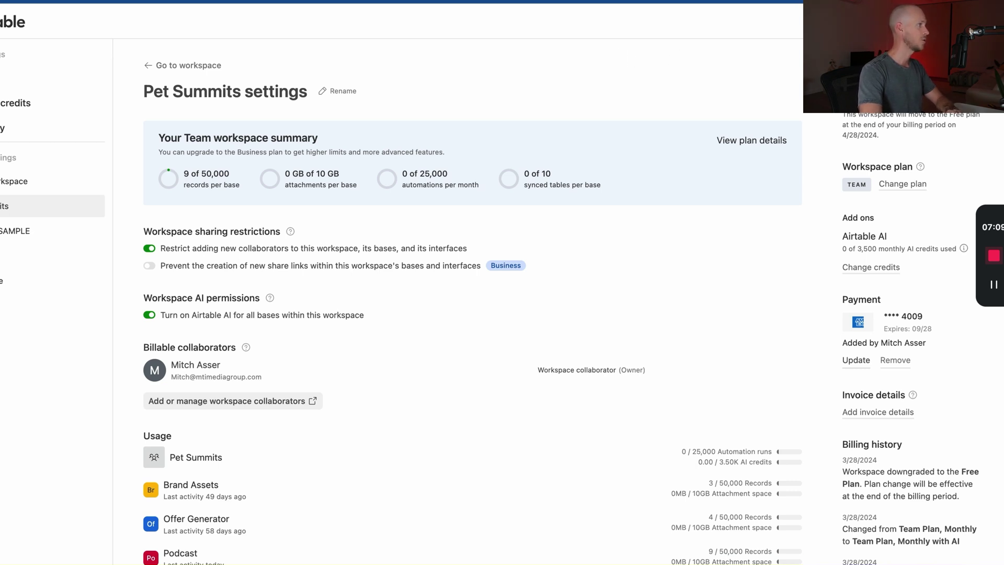
Reload the Pet Summits workspace settings so AI credit usage shows 590 of 3,500.
key("super+r")
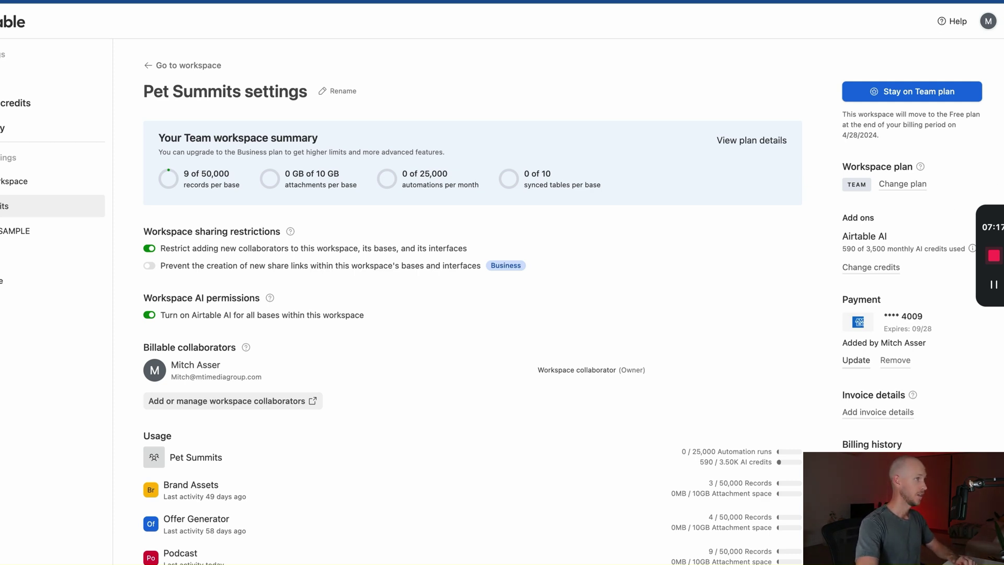
key("super+space")
key("super+space")
key("super+space")
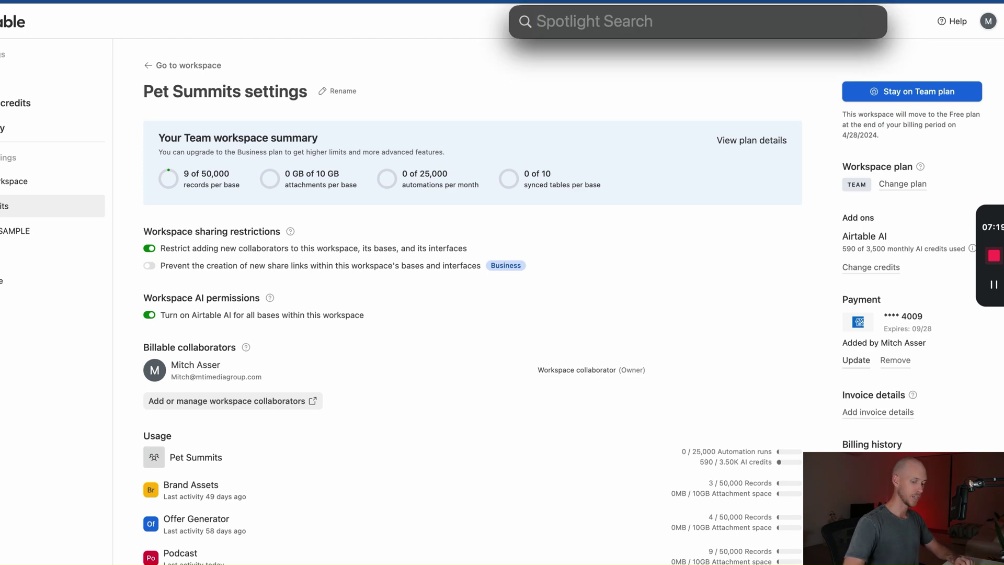
Calculate 590/3500 (0.1685714286) in Spotlight, then replace it with 7*.16 (1.12).
type("590/3500")
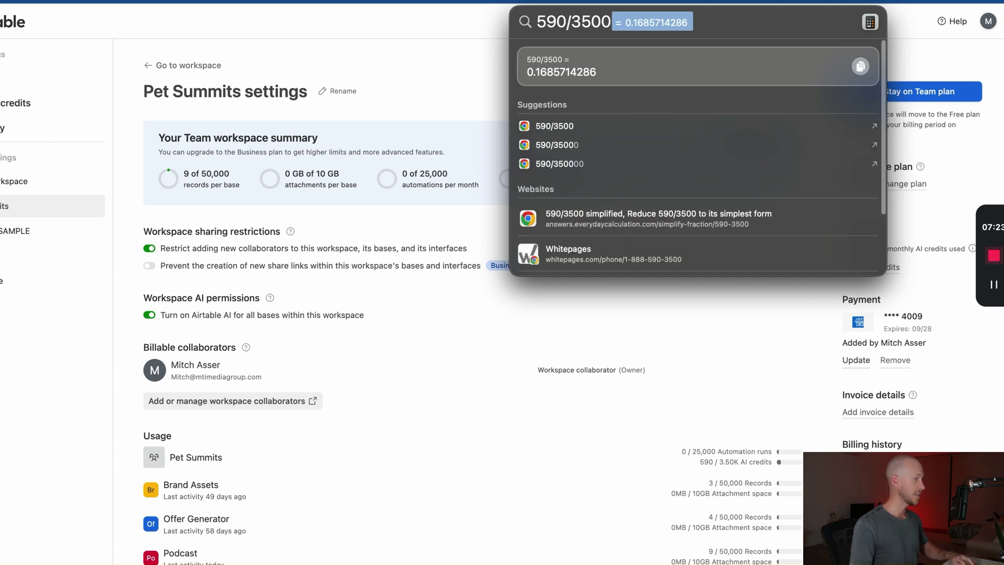
key("super+a")
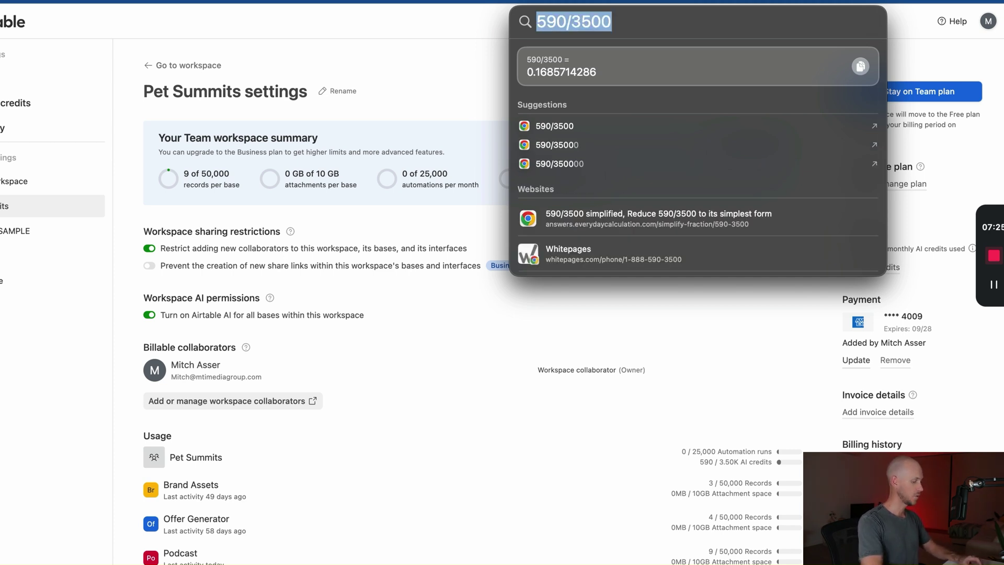
type("7*")
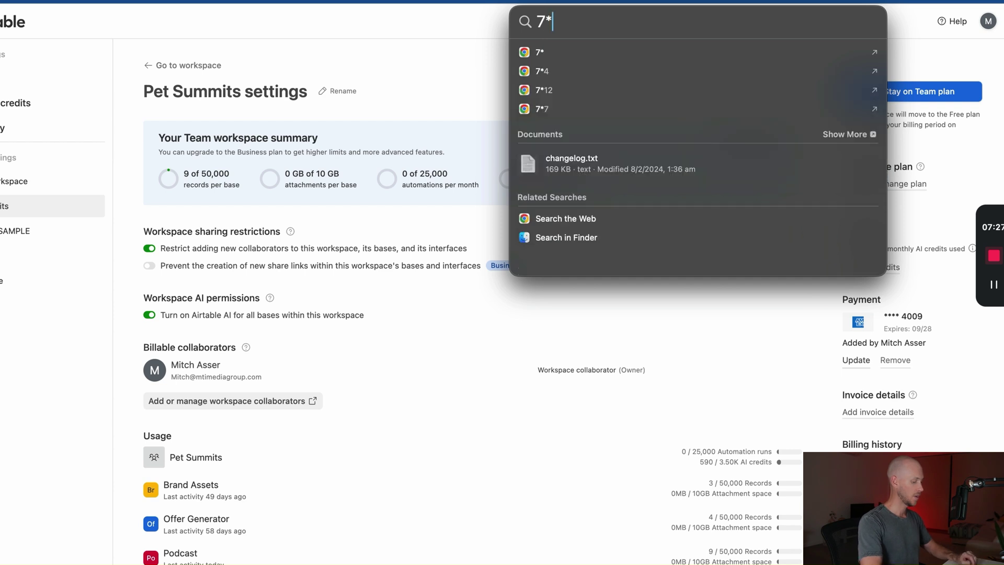
type(".16")
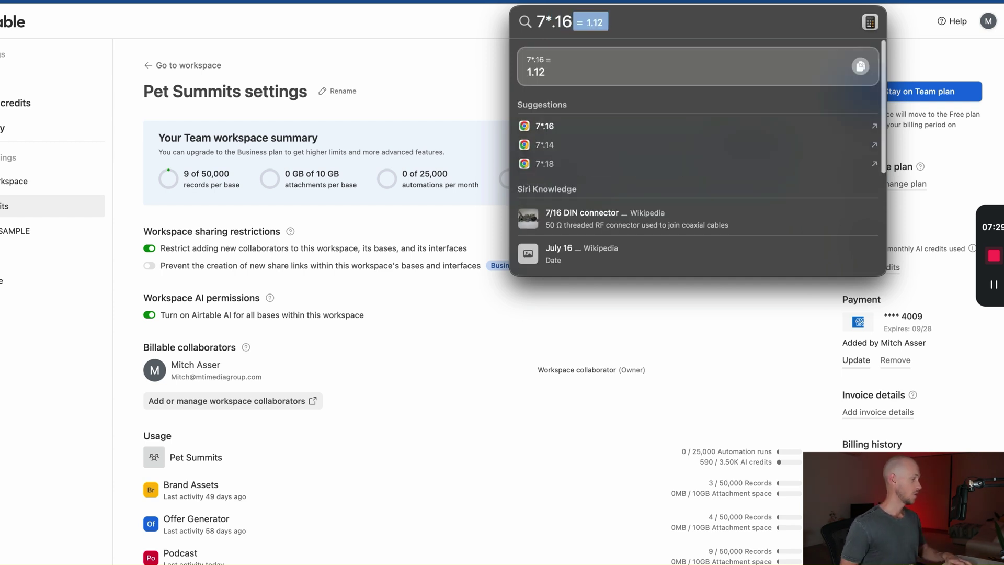
key("Escape")
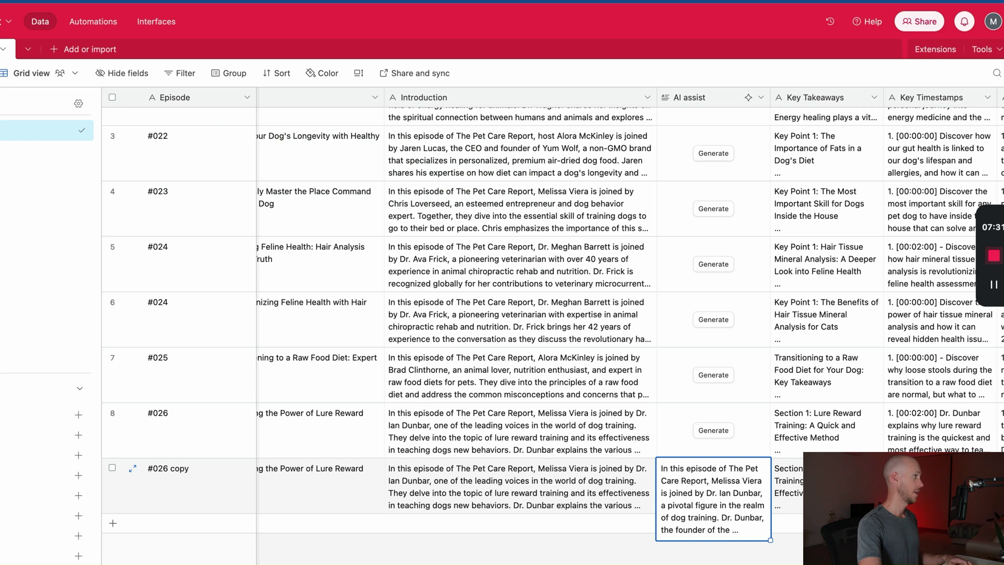
right_click(724, 503)
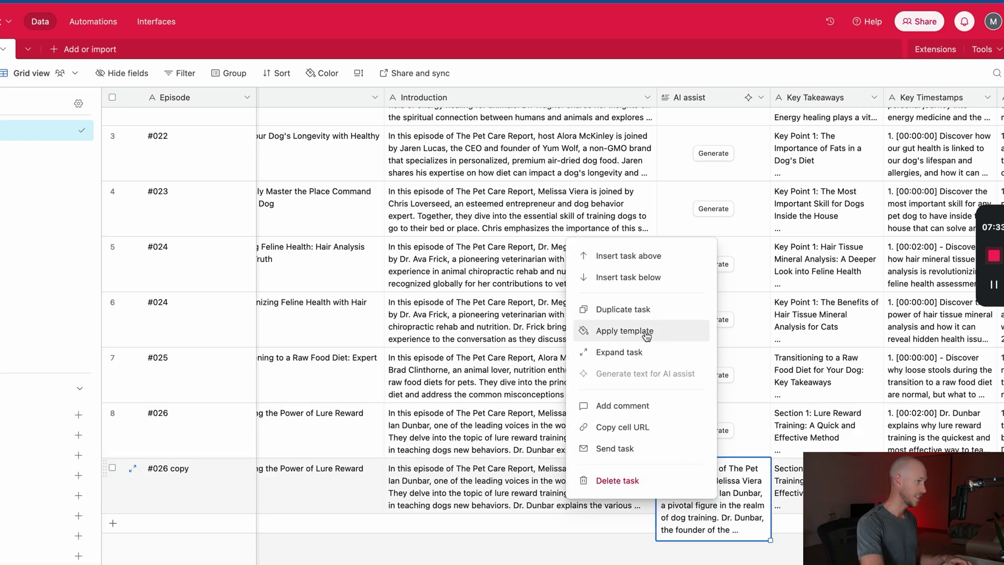
left_click(635, 356)
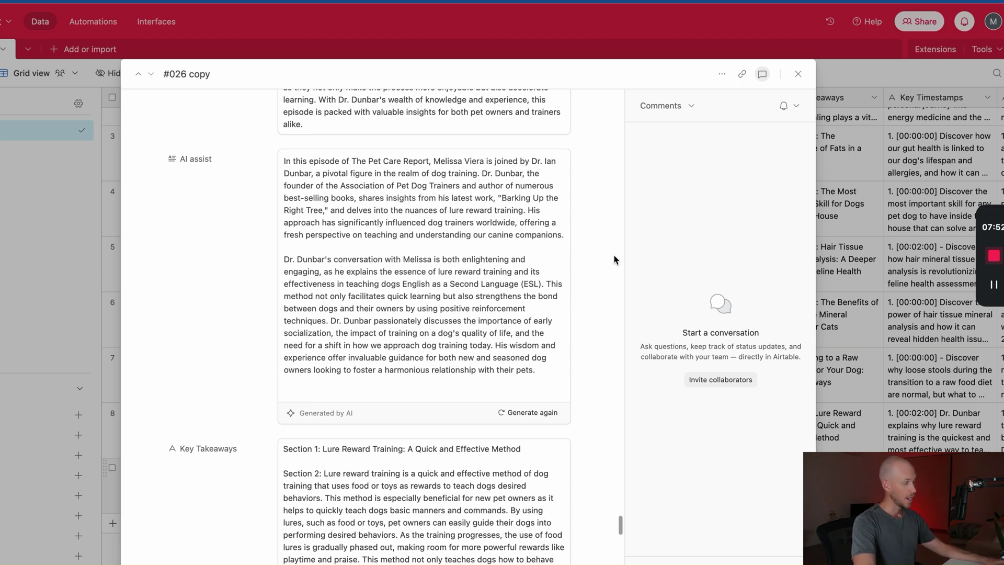
left_click(798, 74)
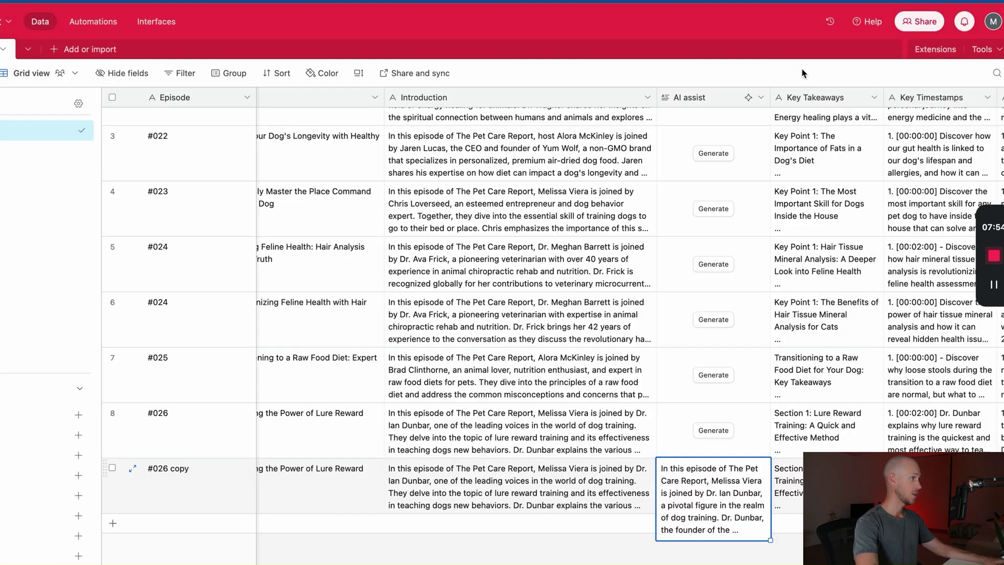
key("Escape")
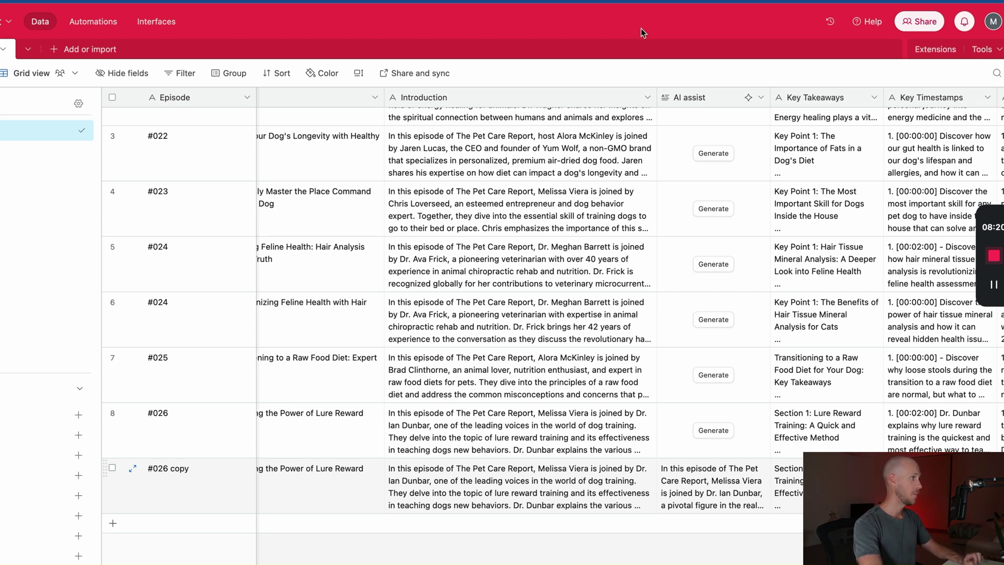
scroll(647, 425, "right", 10)
scroll(647, 424, "left", 8)
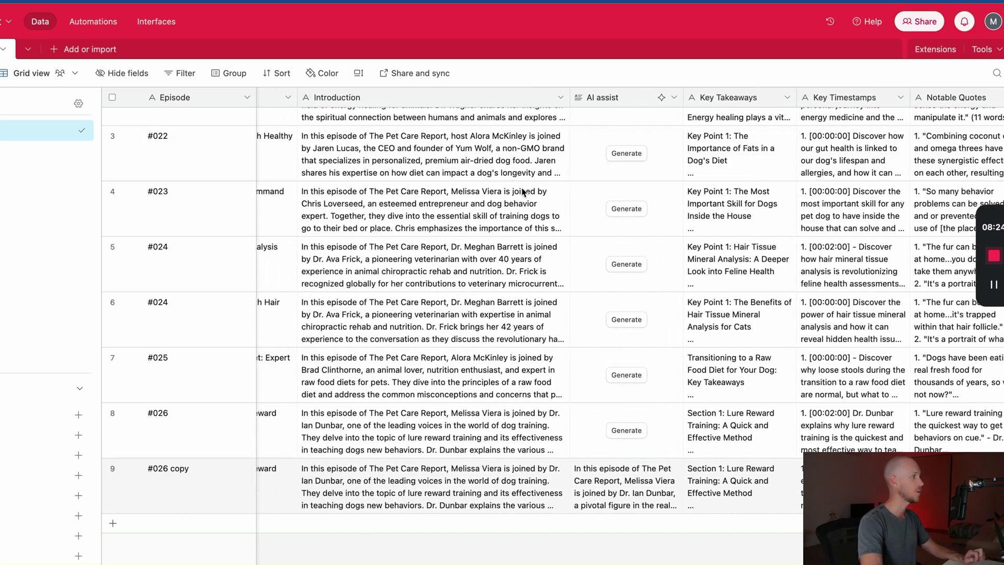
scroll(517, 205, "left", 1)
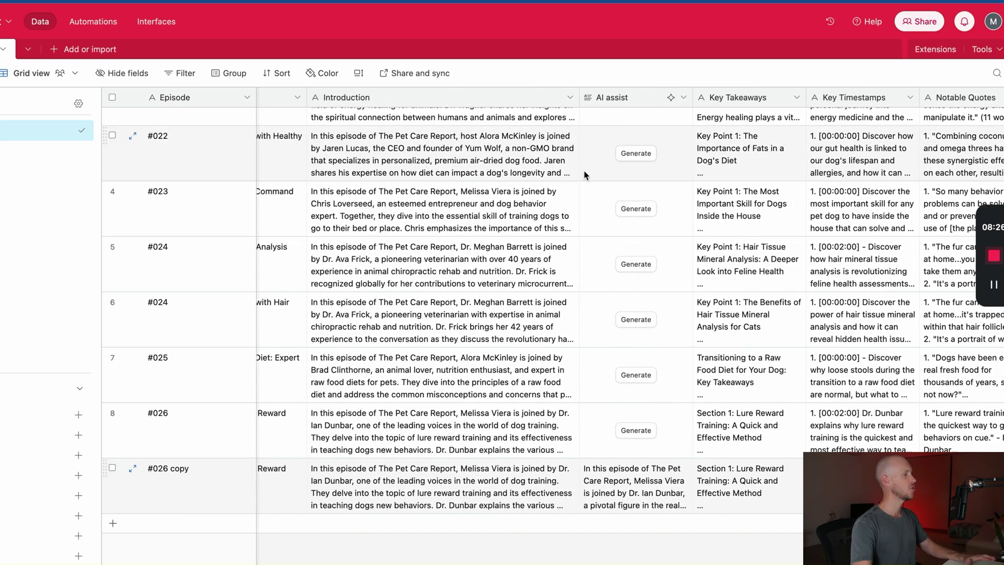